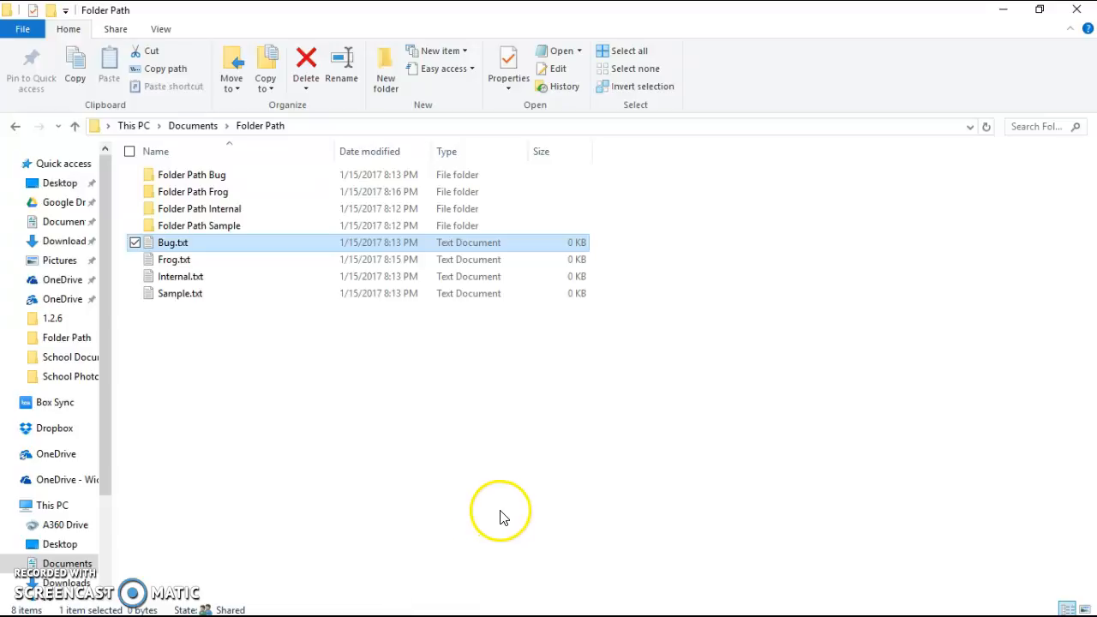
Create a new folder named "Folder Path Rainforest" inside the Folder Path directory
click(378, 418)
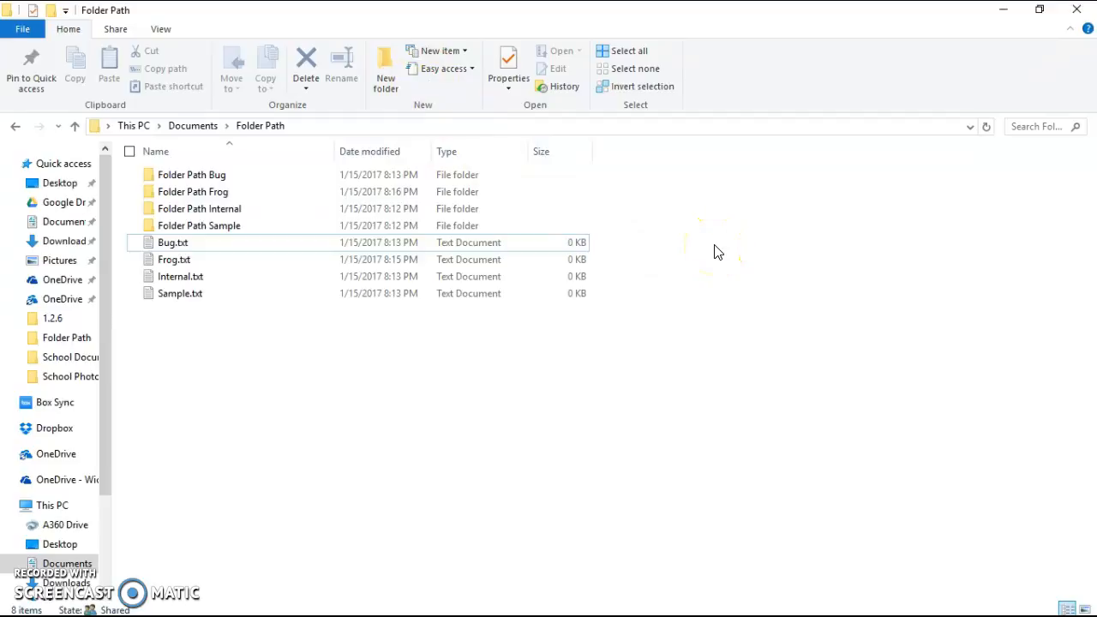
key(ctrl+shift+n)
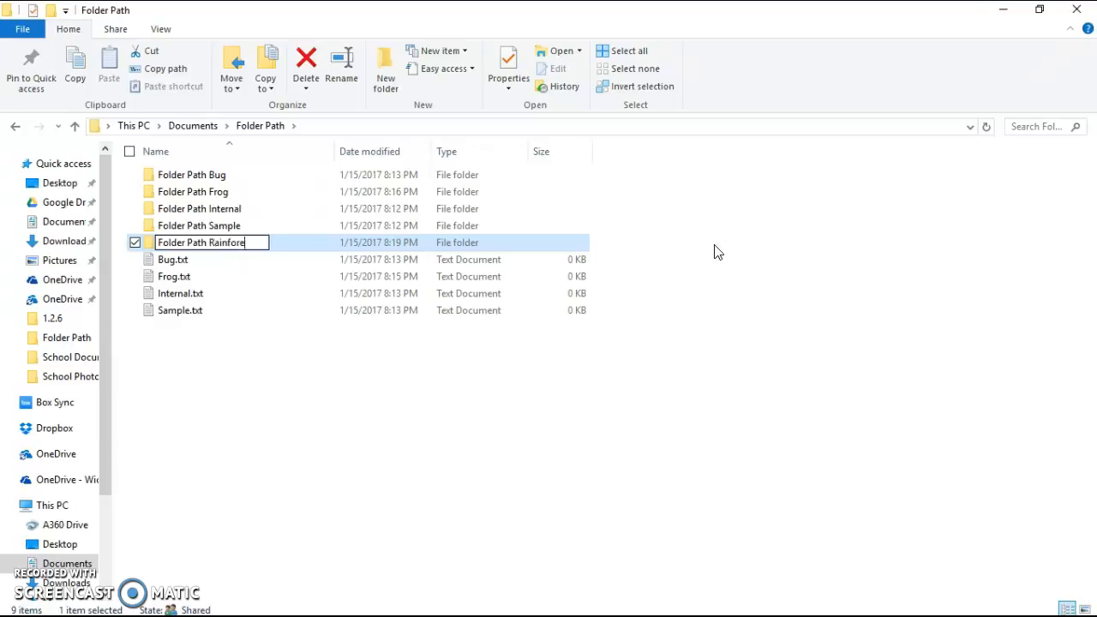
key(Return)
click(391, 470)
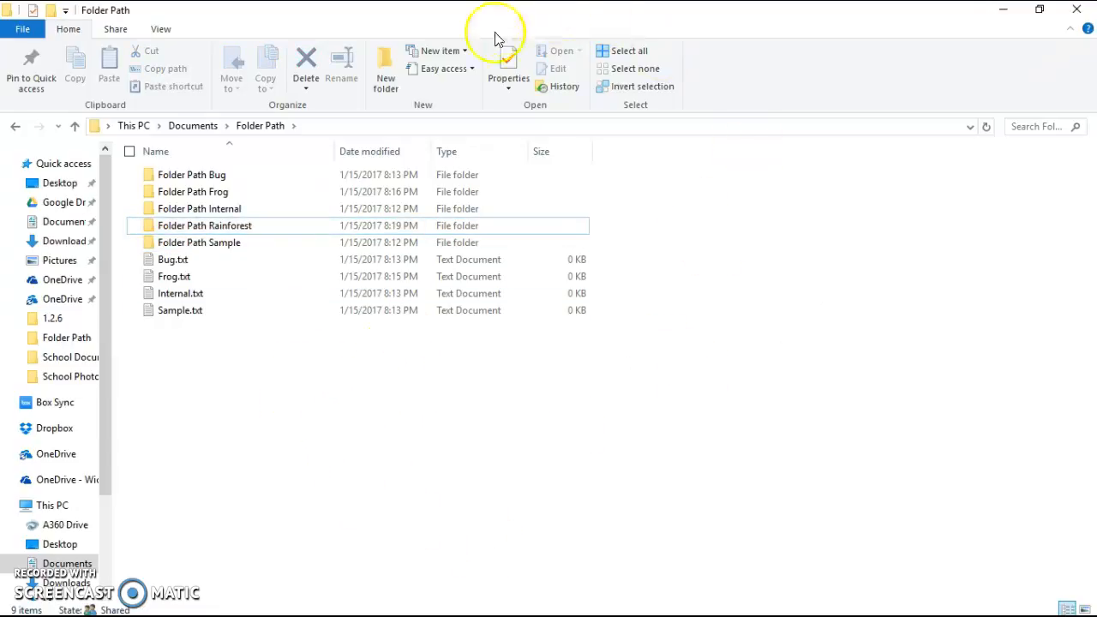
Create a new text document named Rainforest.txt in the Folder Path directory
click(458, 51)
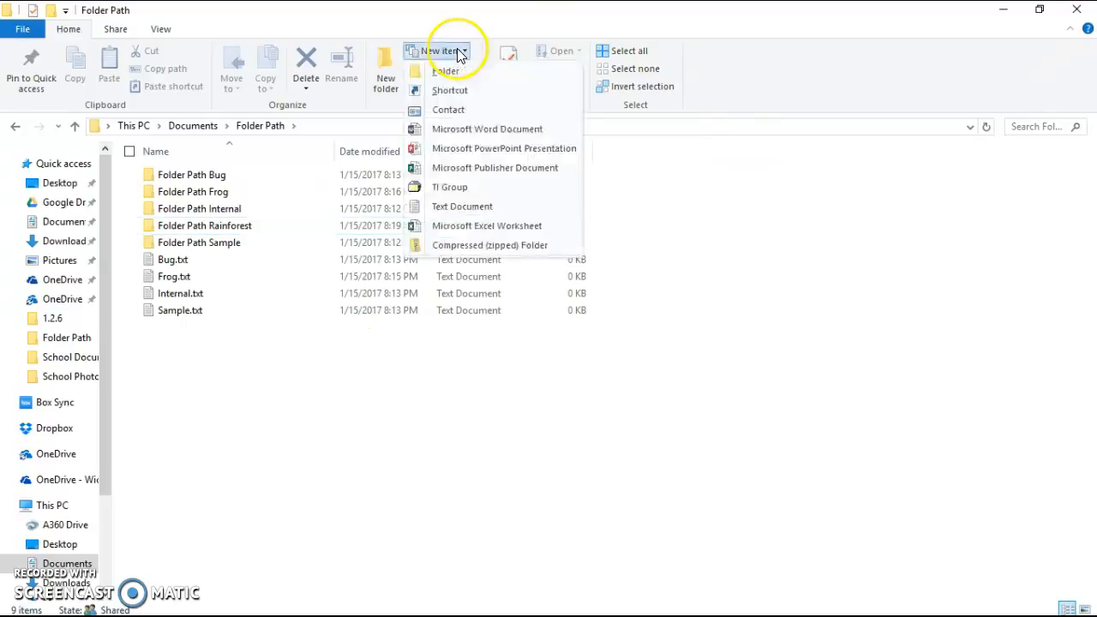
click(453, 206)
text(Rainforest.txt)
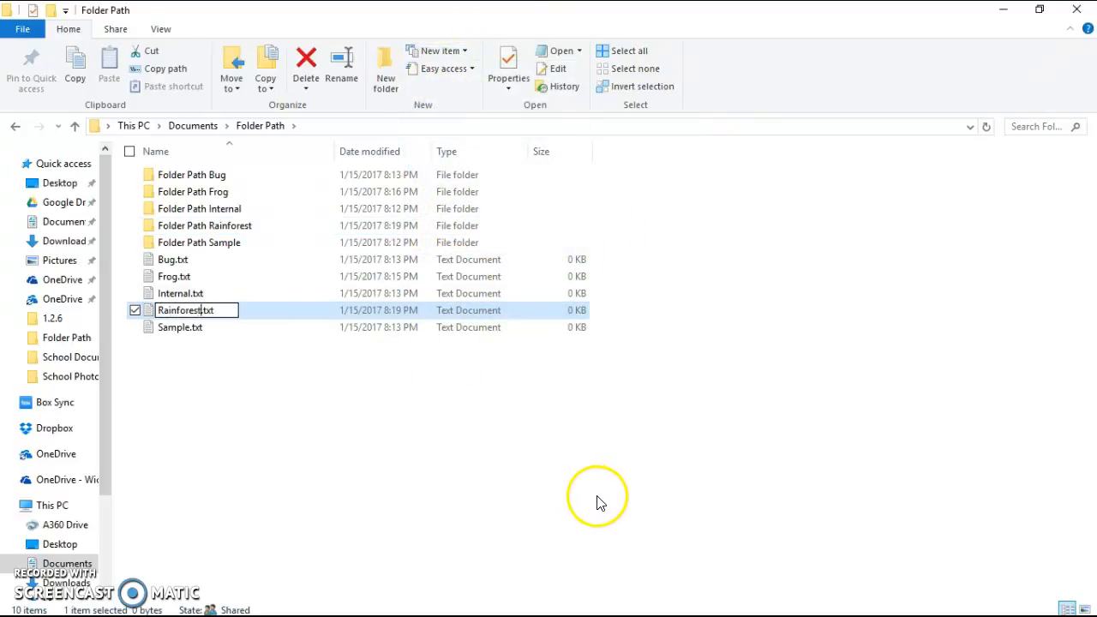
key(Return)
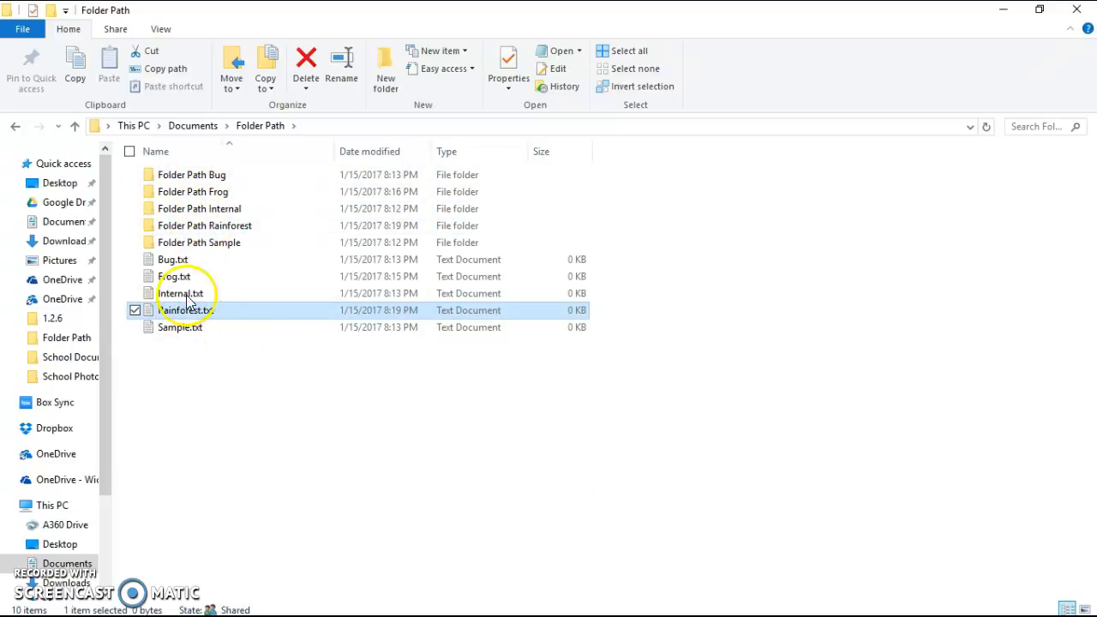
click(381, 385)
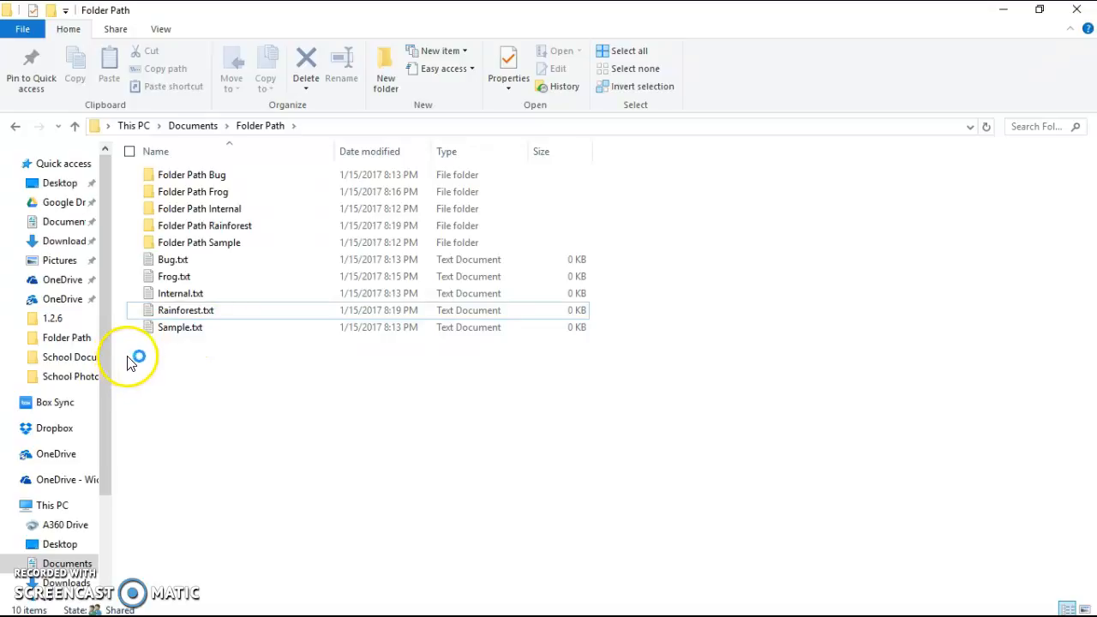
Move Sample.txt to a chosen location, picking Folder Path Sample within Folder Path under the Documents library
click(182, 337)
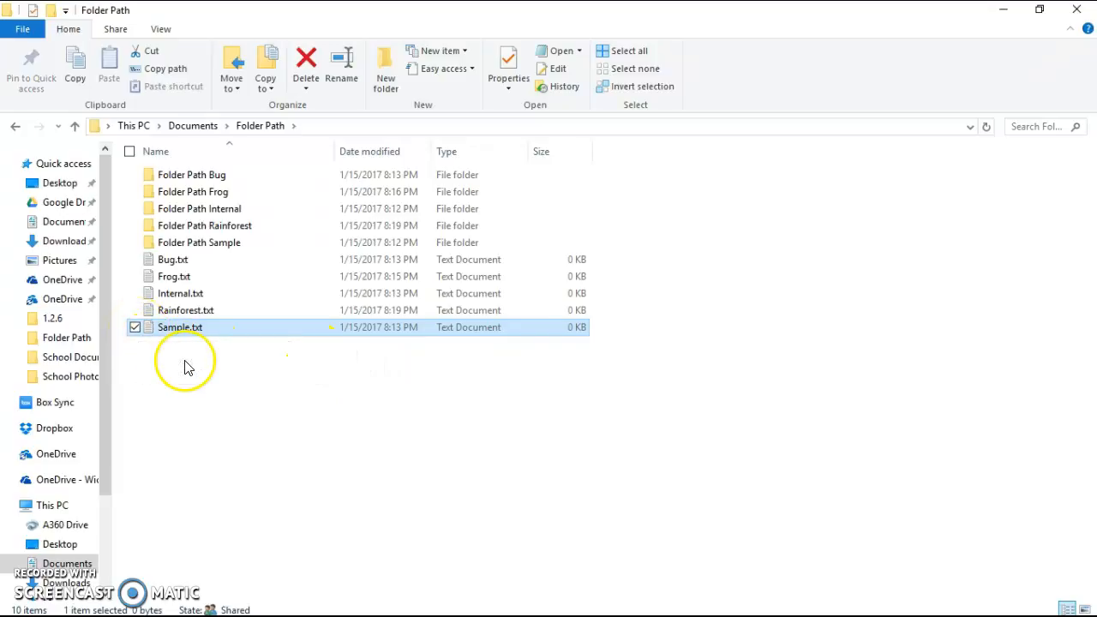
click(230, 89)
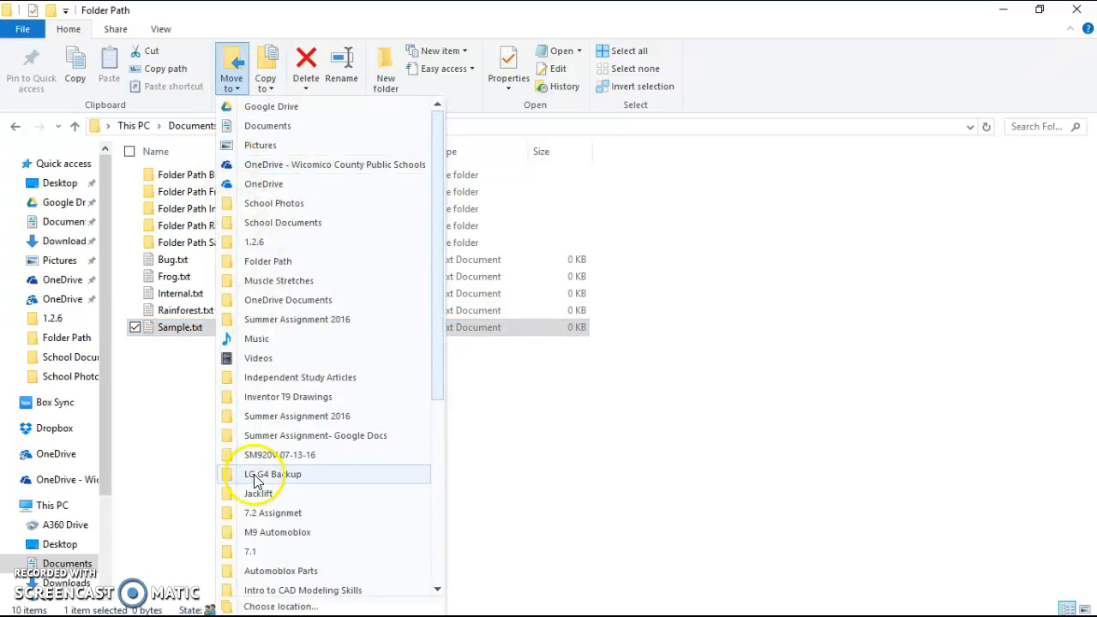
click(274, 607)
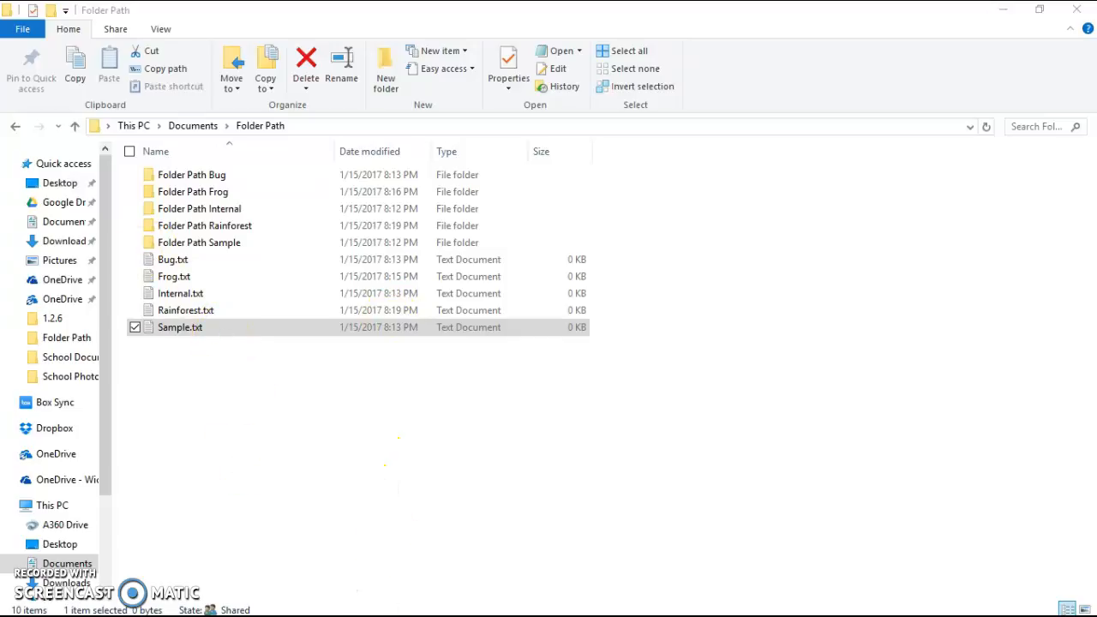
click(239, 96)
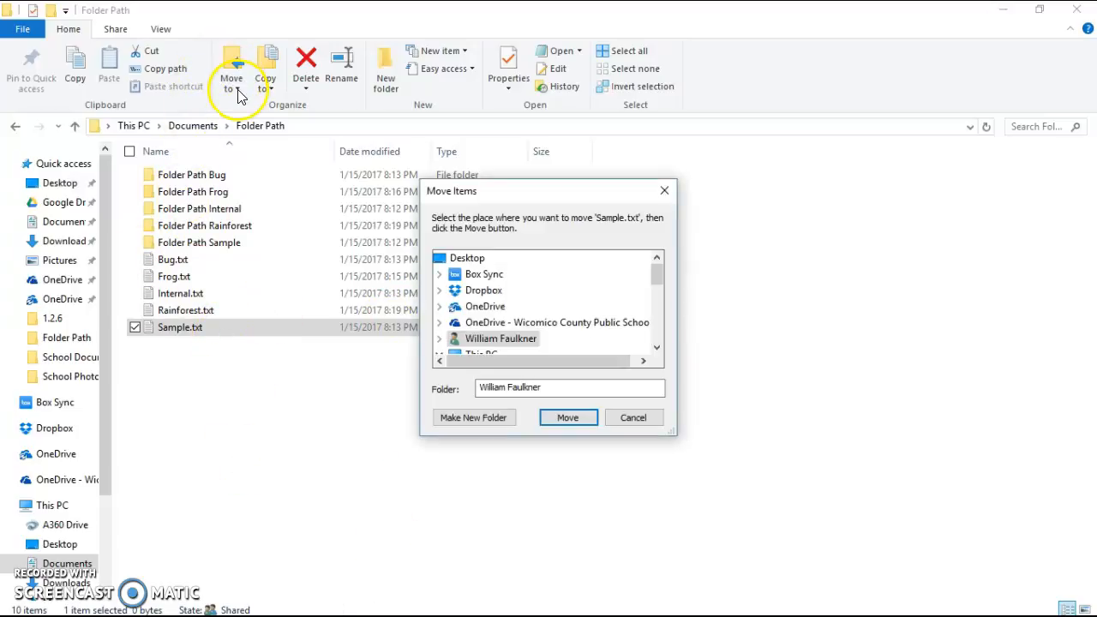
scroll(493, 309, down, 4)
scroll(504, 317, down, 2)
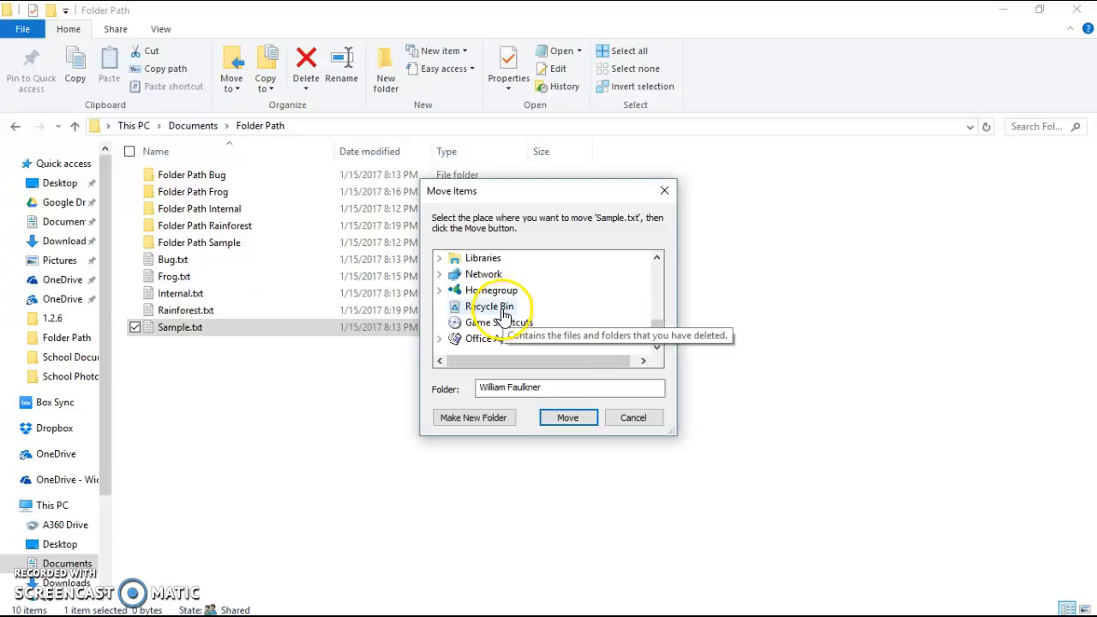
scroll(512, 339, up, 6)
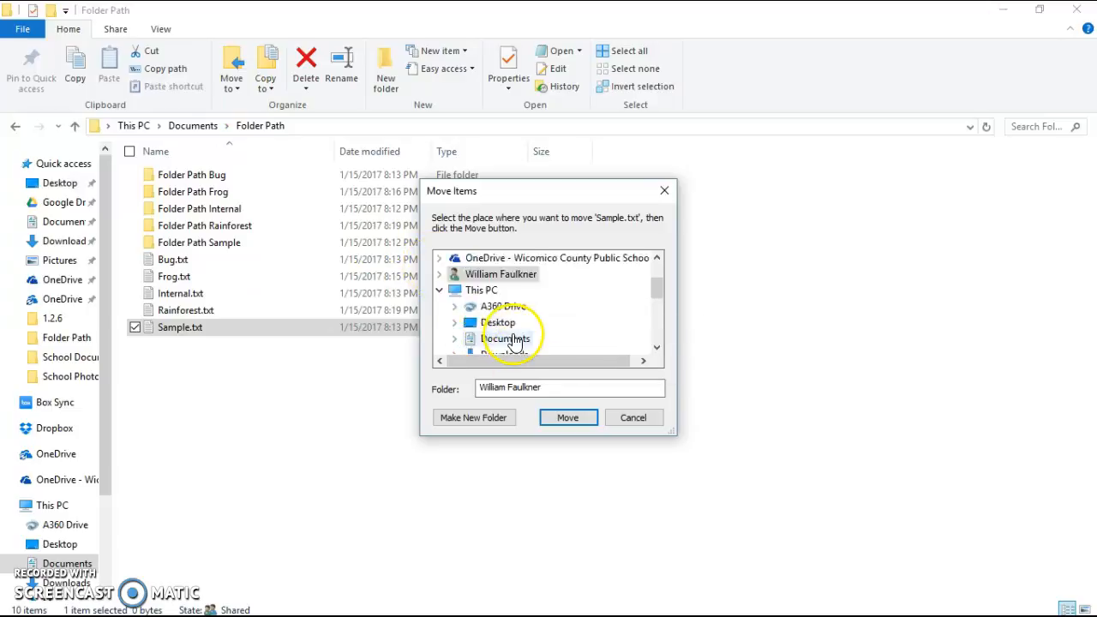
scroll(513, 341, down, 1)
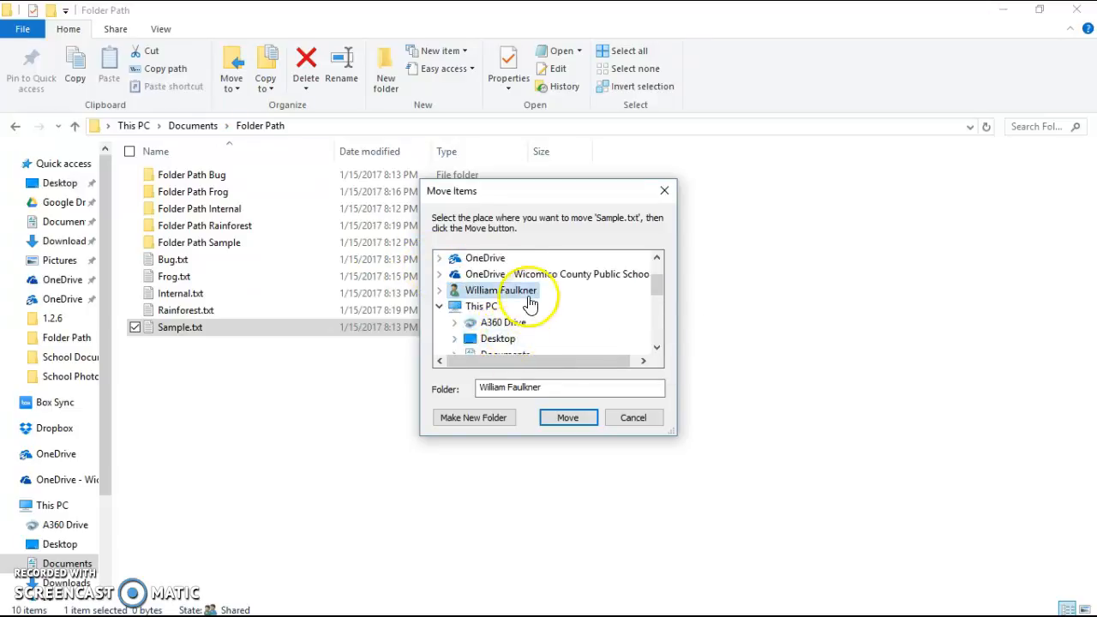
scroll(515, 326, down, 4)
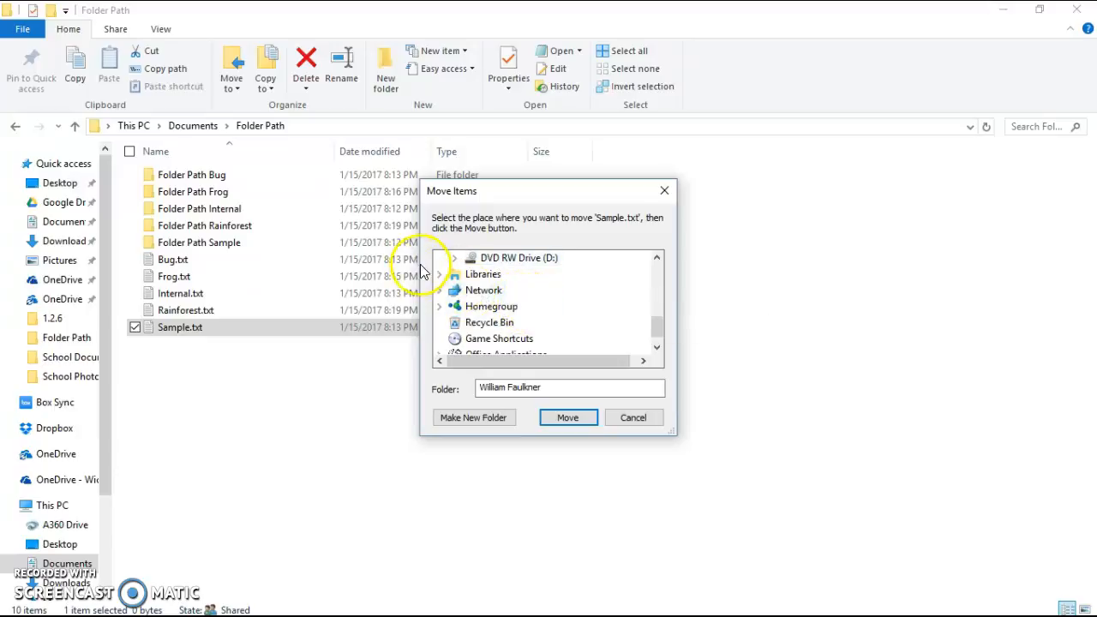
click(438, 275)
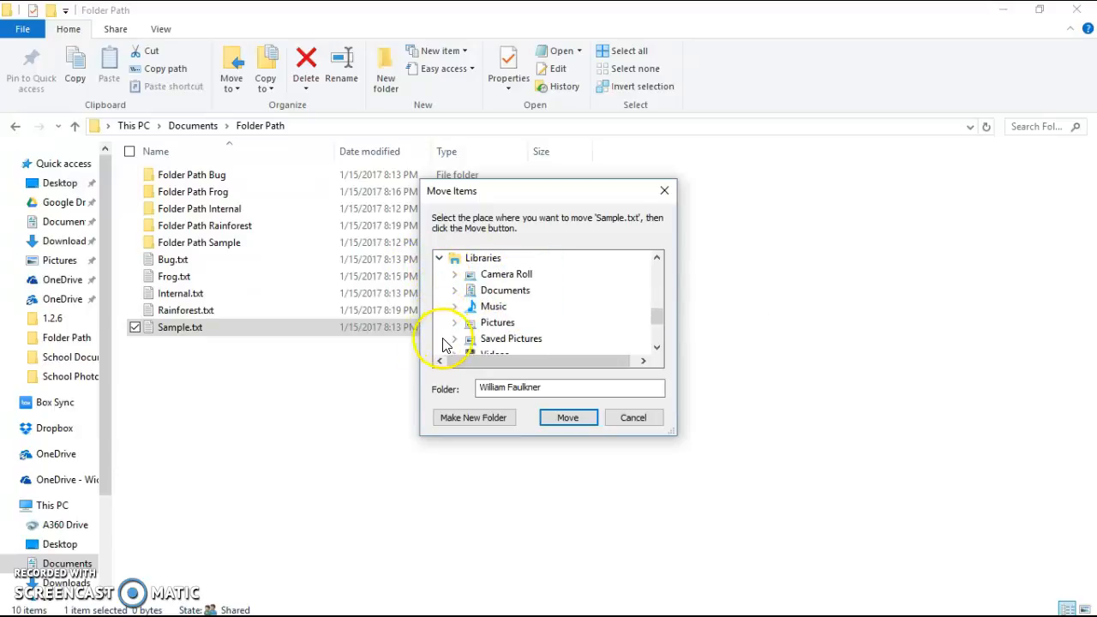
scroll(480, 313, up, 1)
scroll(480, 313, down, 1)
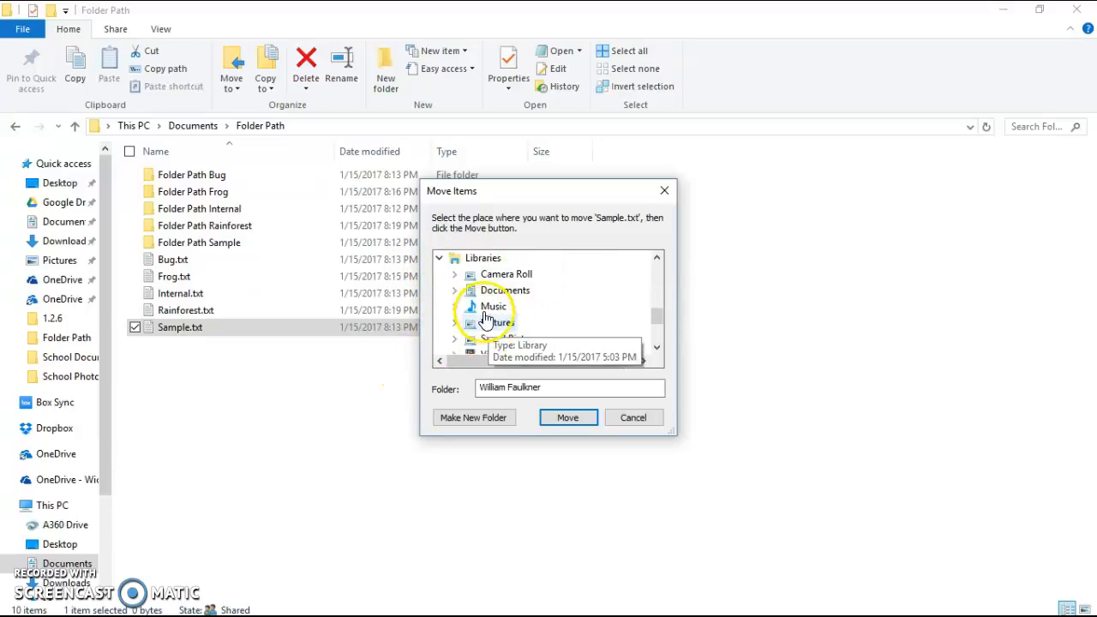
click(456, 292)
scroll(498, 320, down, 1)
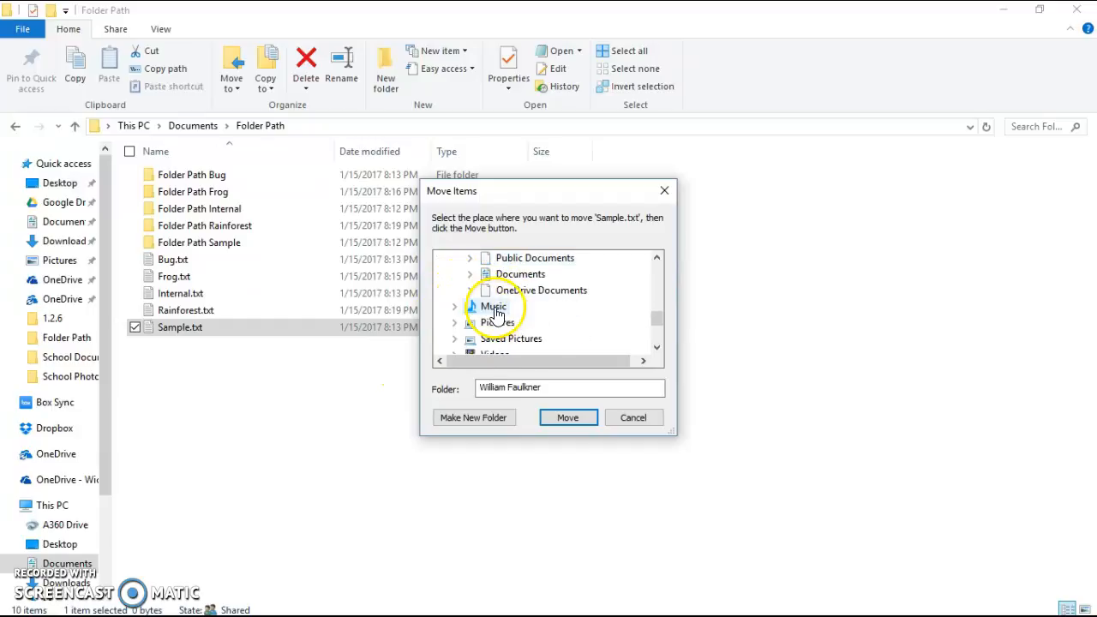
click(470, 275)
scroll(502, 318, down, 1)
click(485, 290)
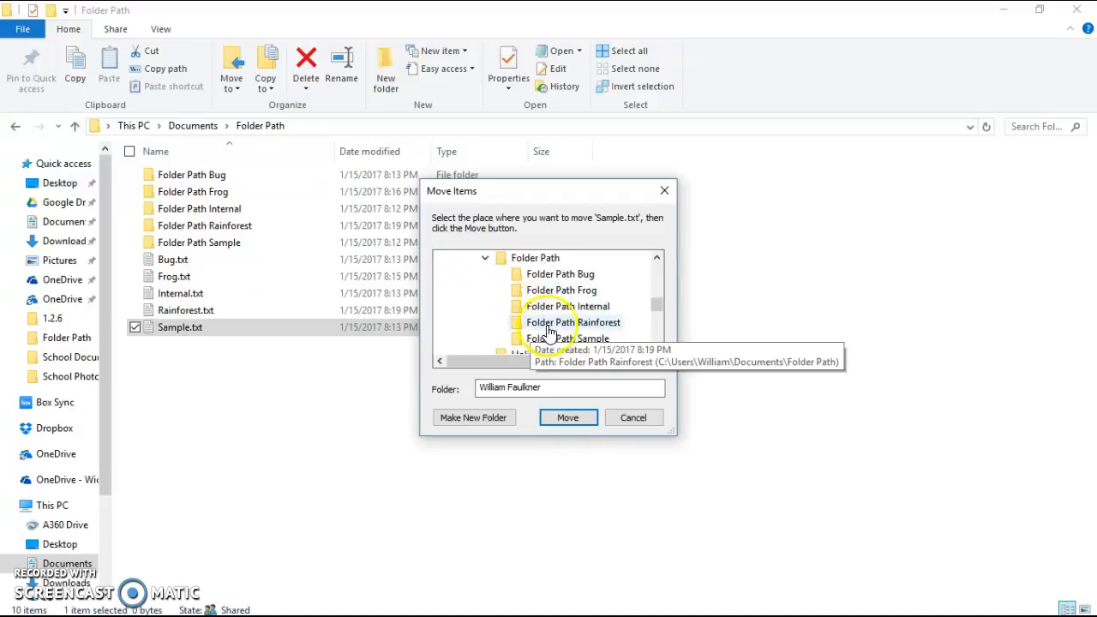
click(549, 339)
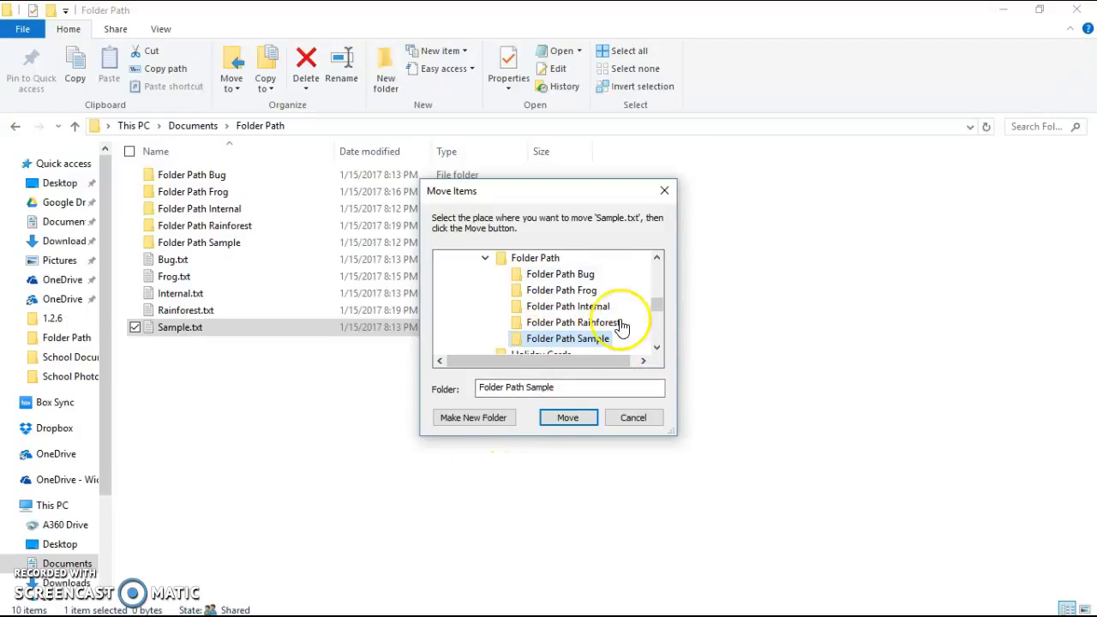
click(566, 419)
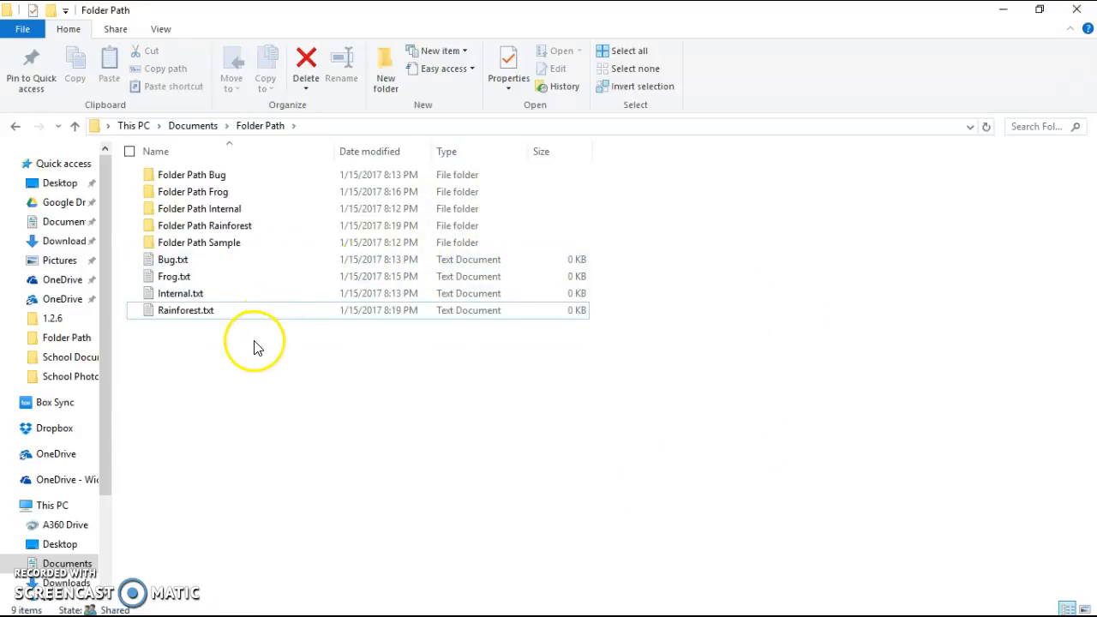
Check the contents of Folder Path Sample for the moved file and return to Folder Path
double_click(233, 243)
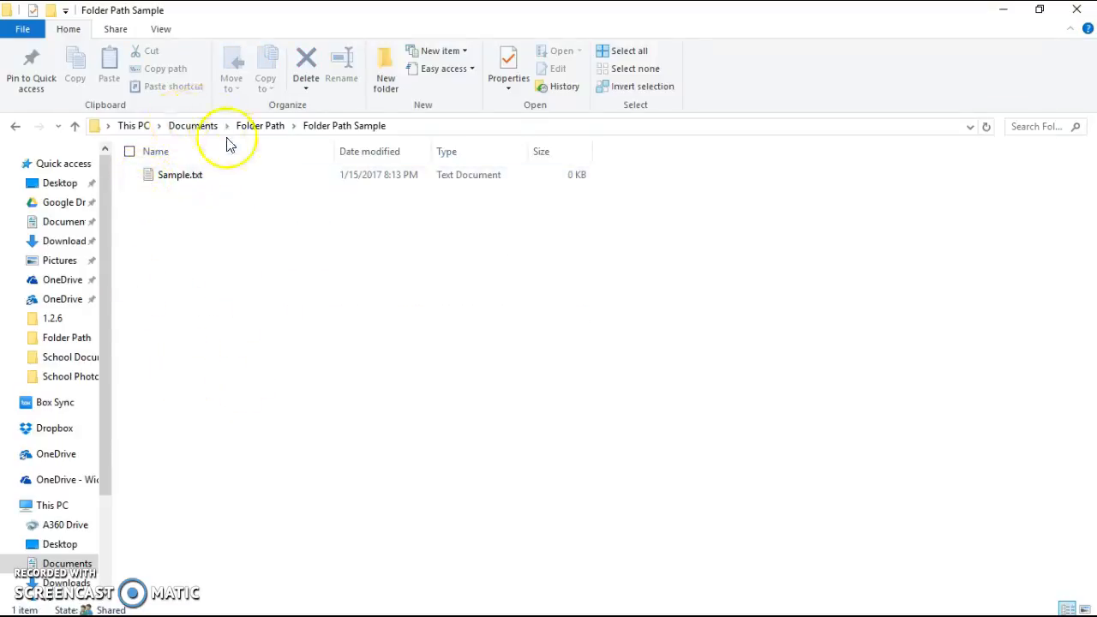
click(260, 125)
click(408, 449)
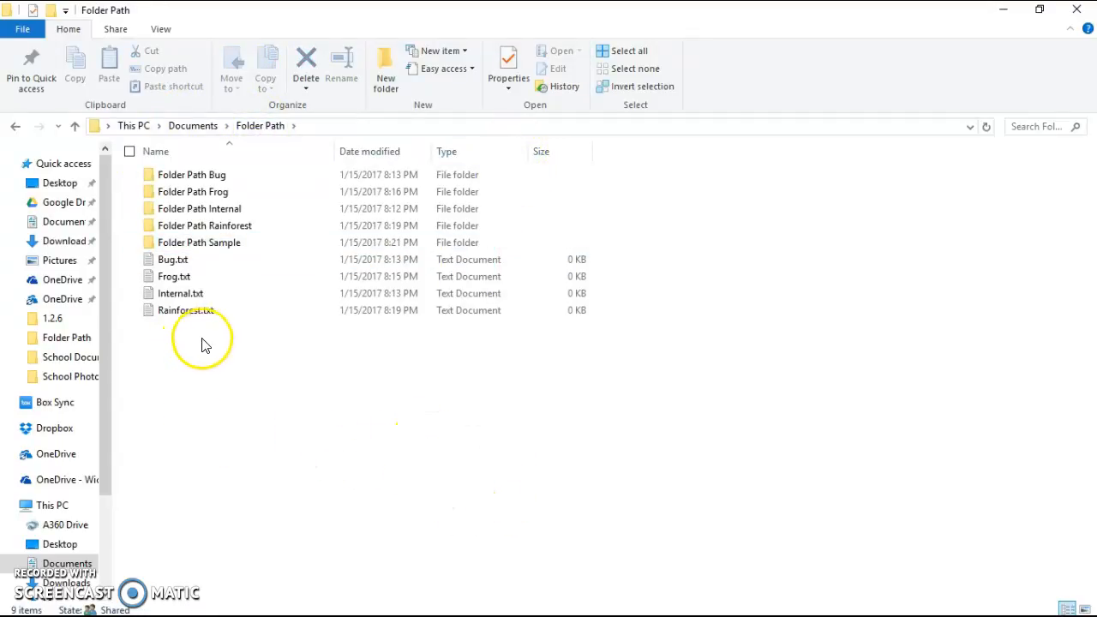
Cut Rainforest.txt from Folder Path and clear the selection
click(187, 315)
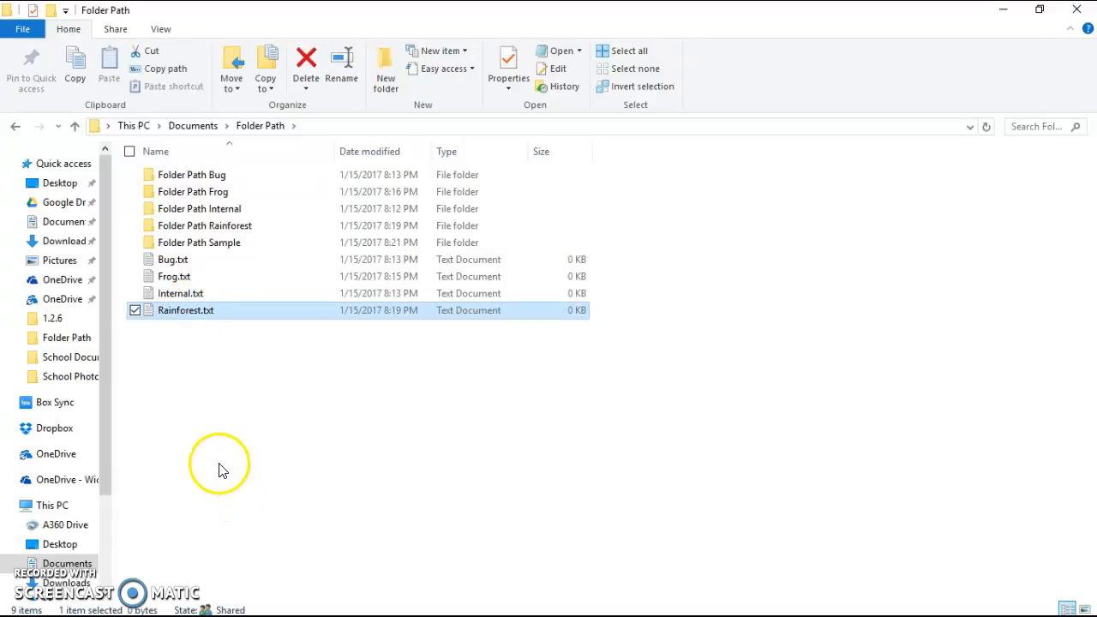
double_click(245, 312)
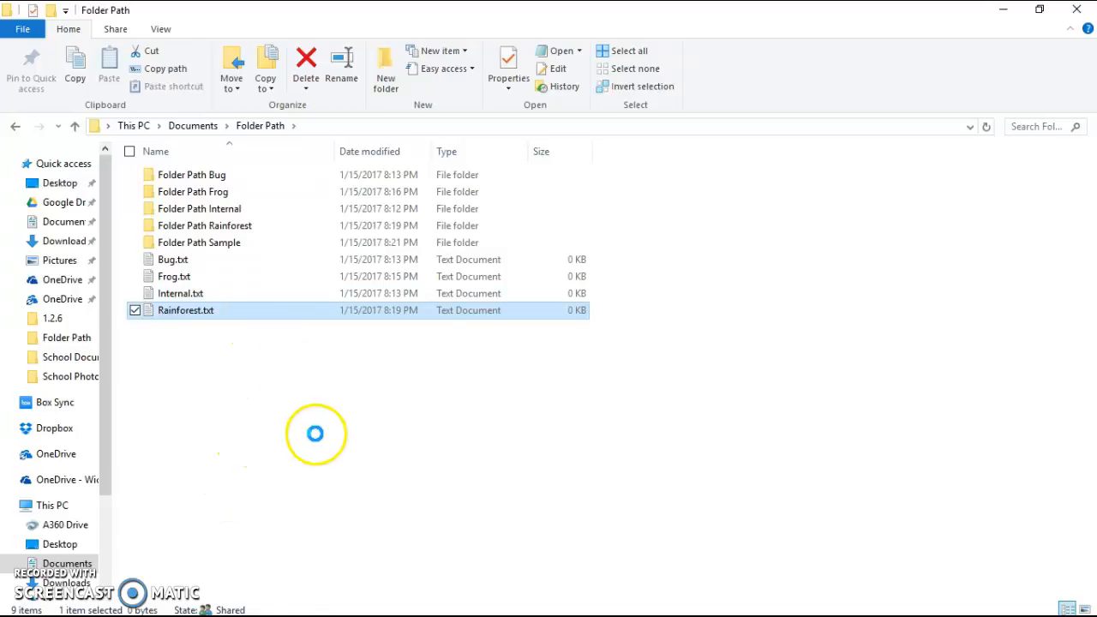
right_click(245, 311)
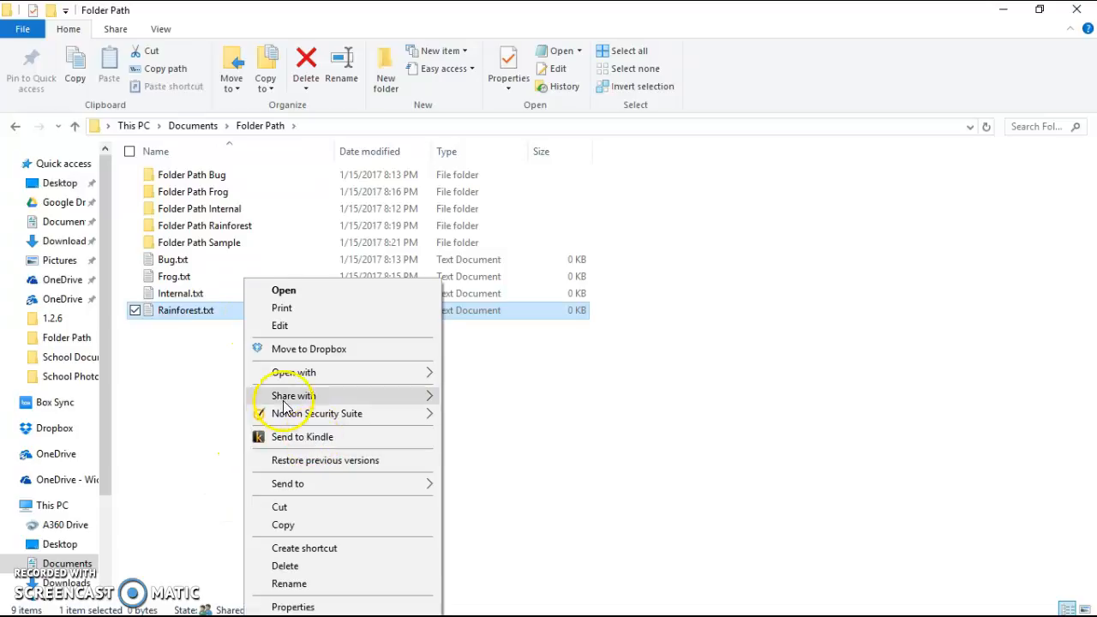
click(289, 507)
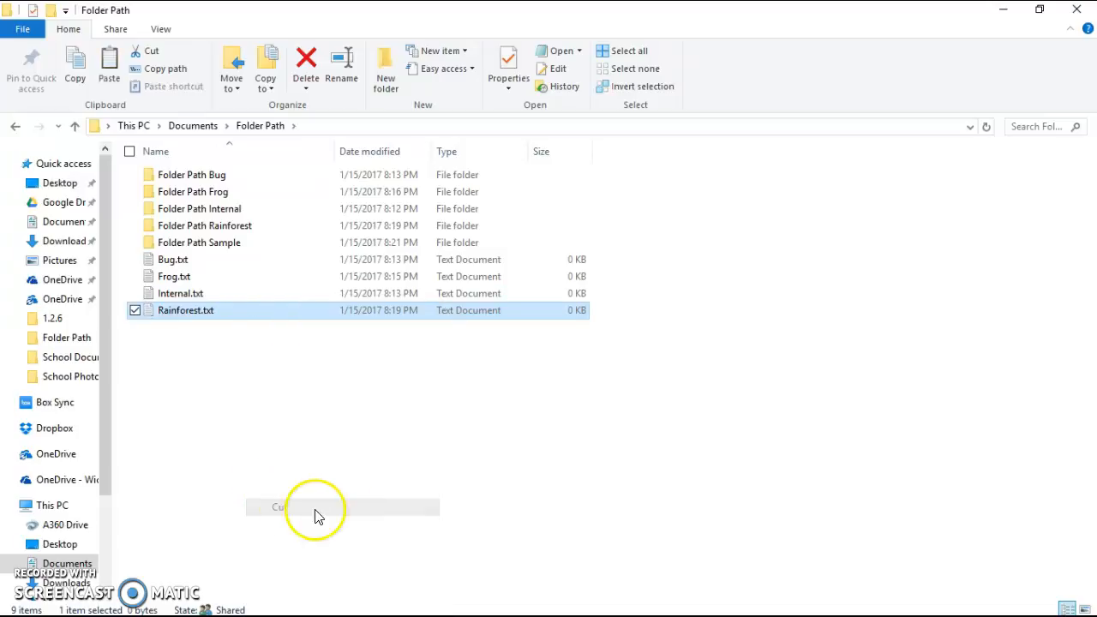
click(179, 351)
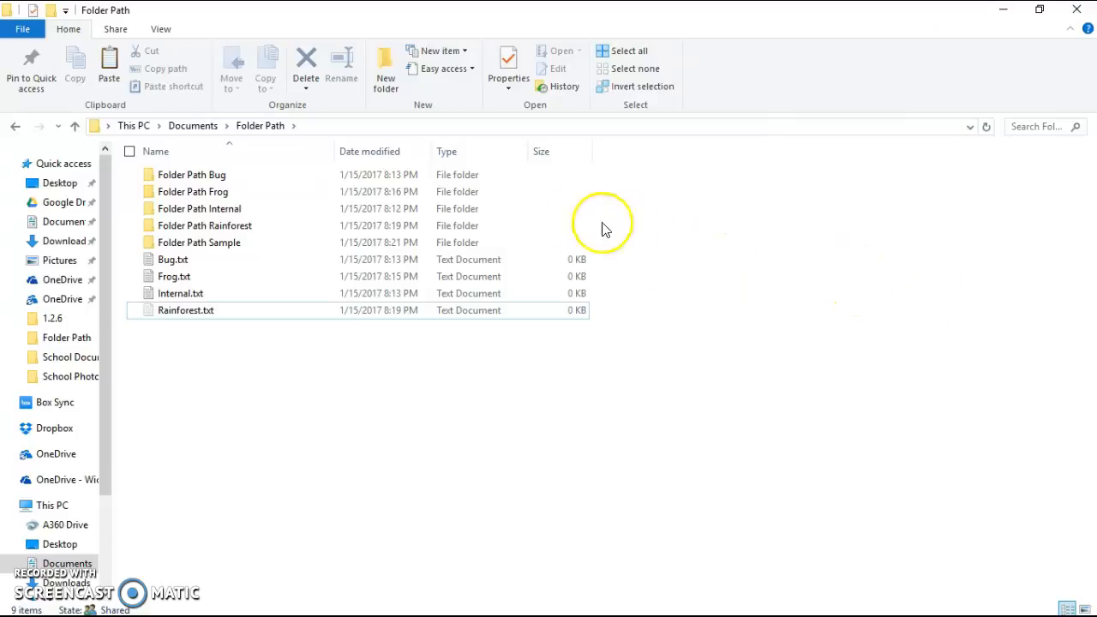
Paste the cut text file into the Folder Path Rainforest folder and return to Folder Path
double_click(526, 233)
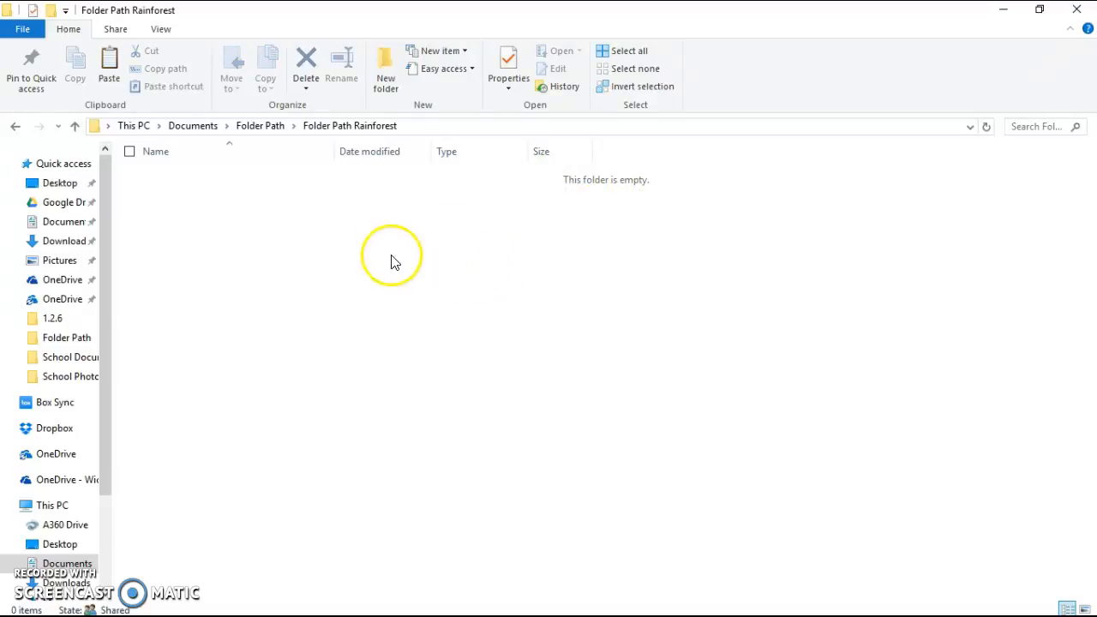
right_click(192, 219)
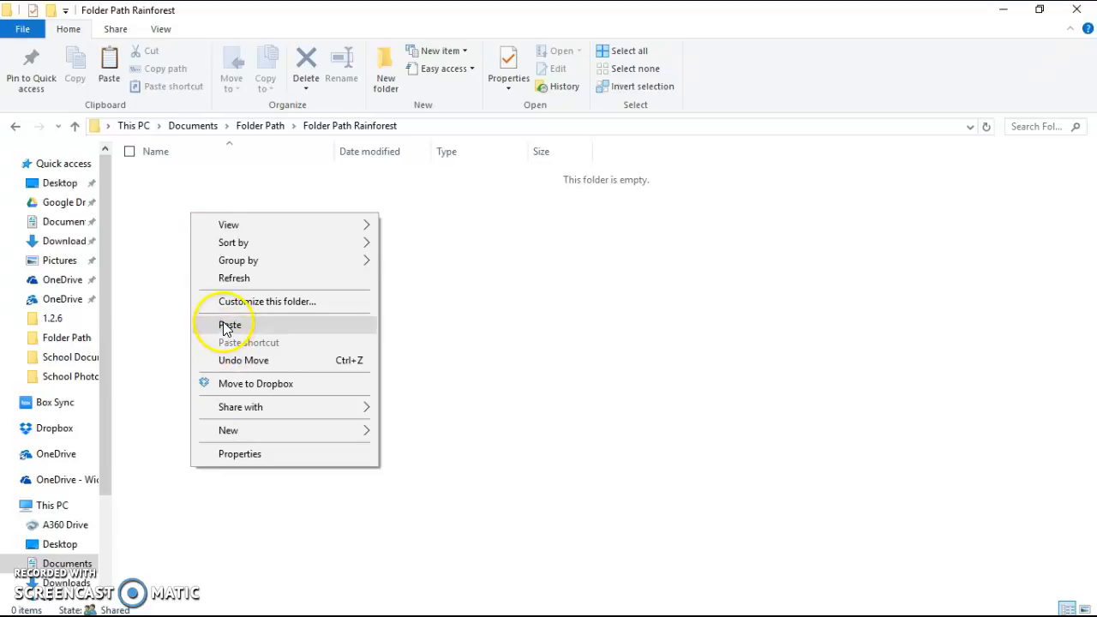
click(612, 323)
right_click(99, 112)
click(99, 112)
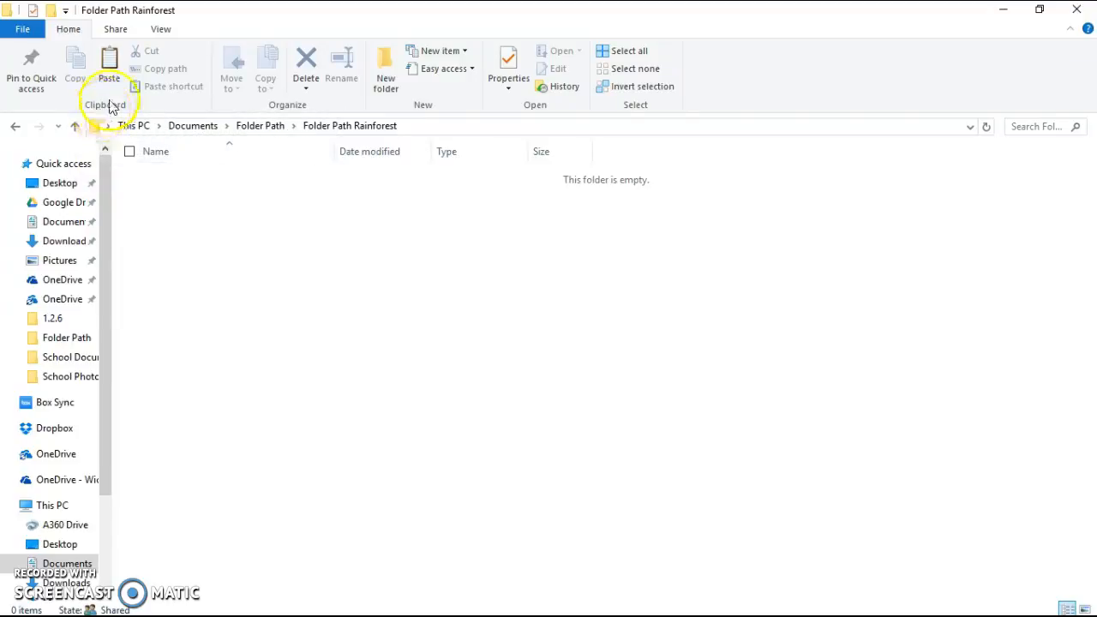
click(112, 64)
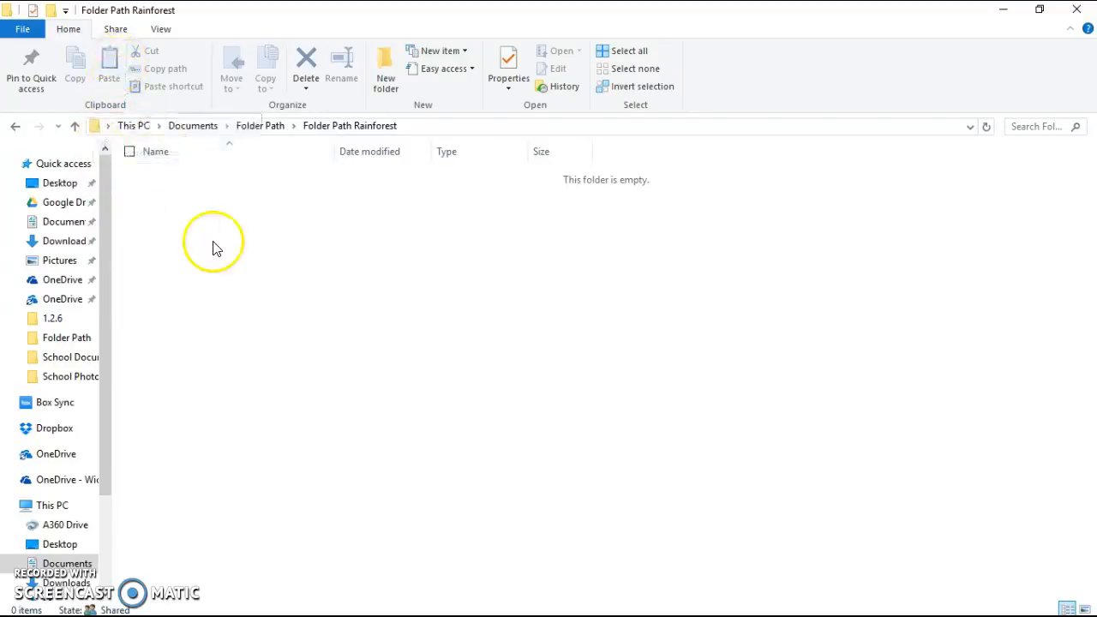
click(215, 250)
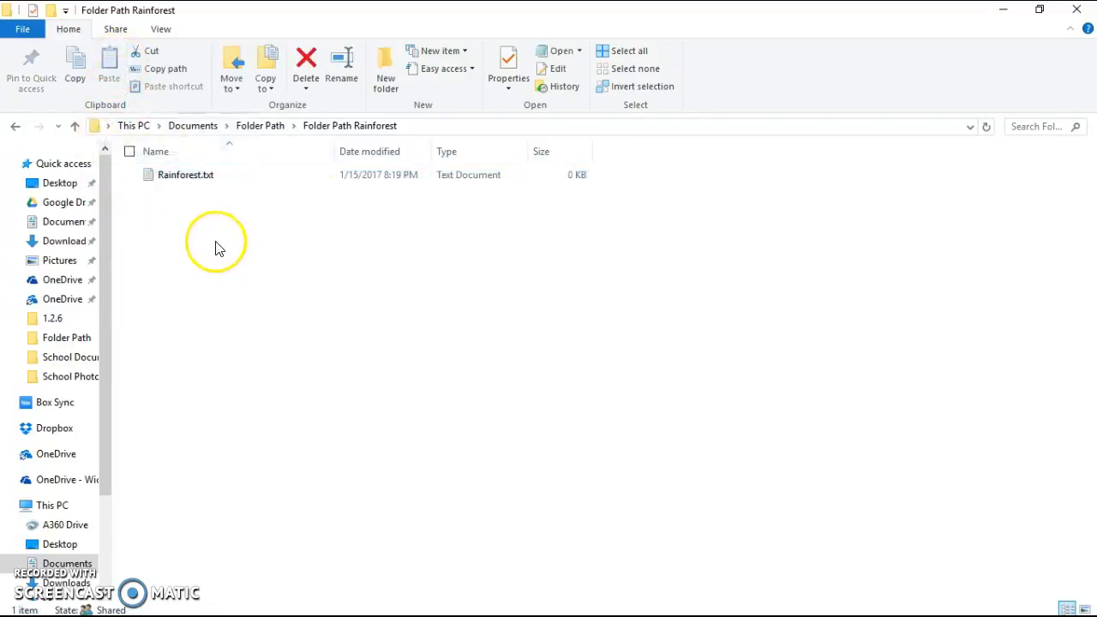
click(256, 127)
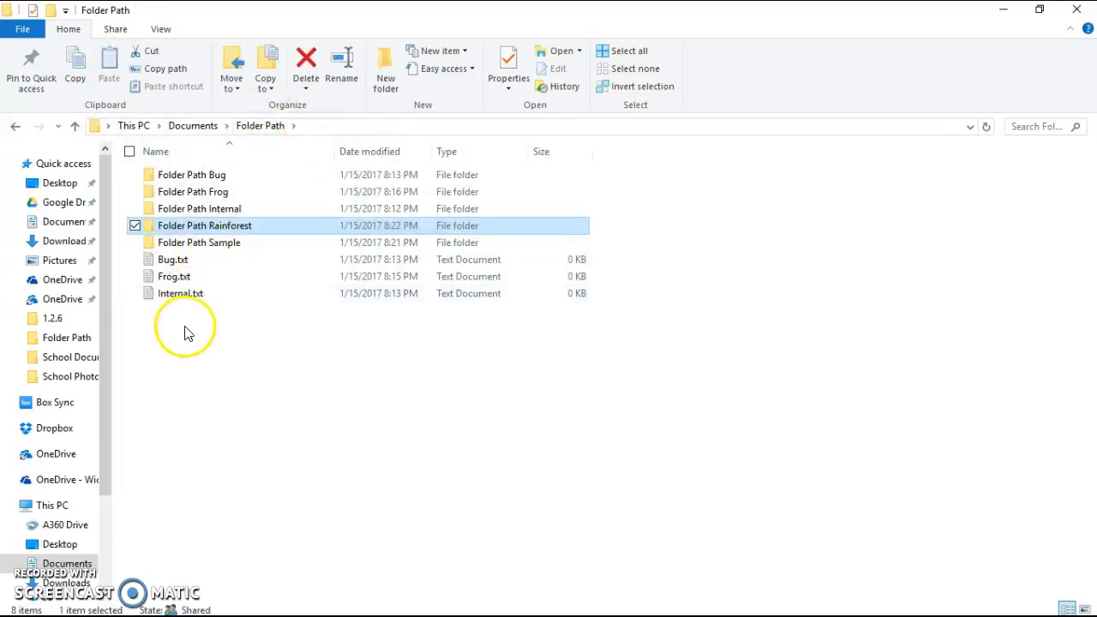
click(214, 347)
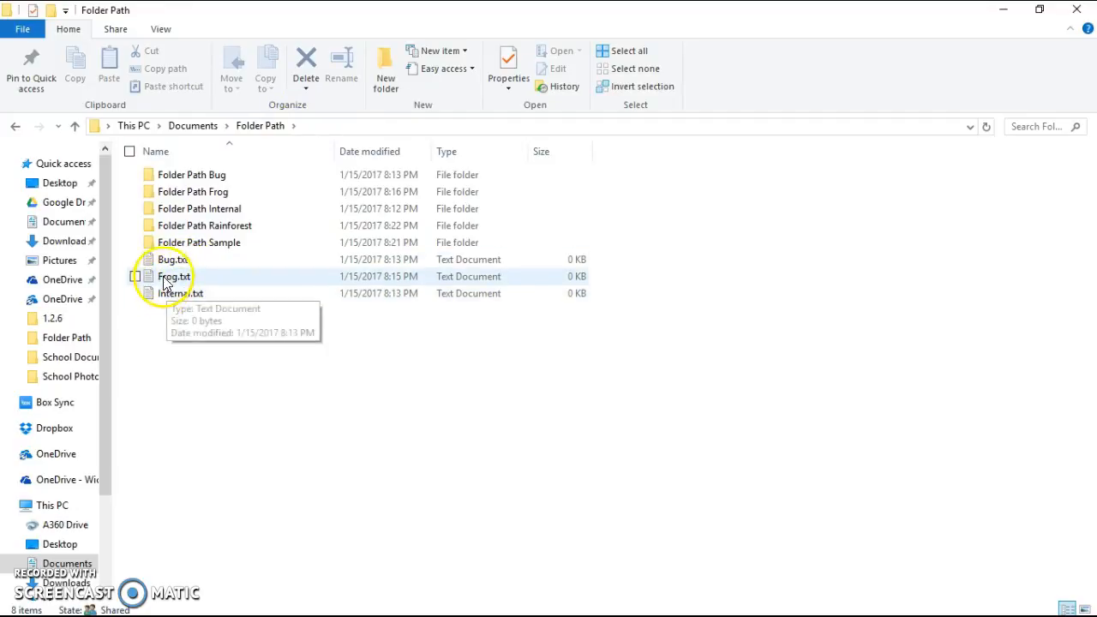
Move Bug.txt directly into the Folder Path Bug folder, check that folder's contents and return to Folder Path
drag(163, 293, 146, 297)
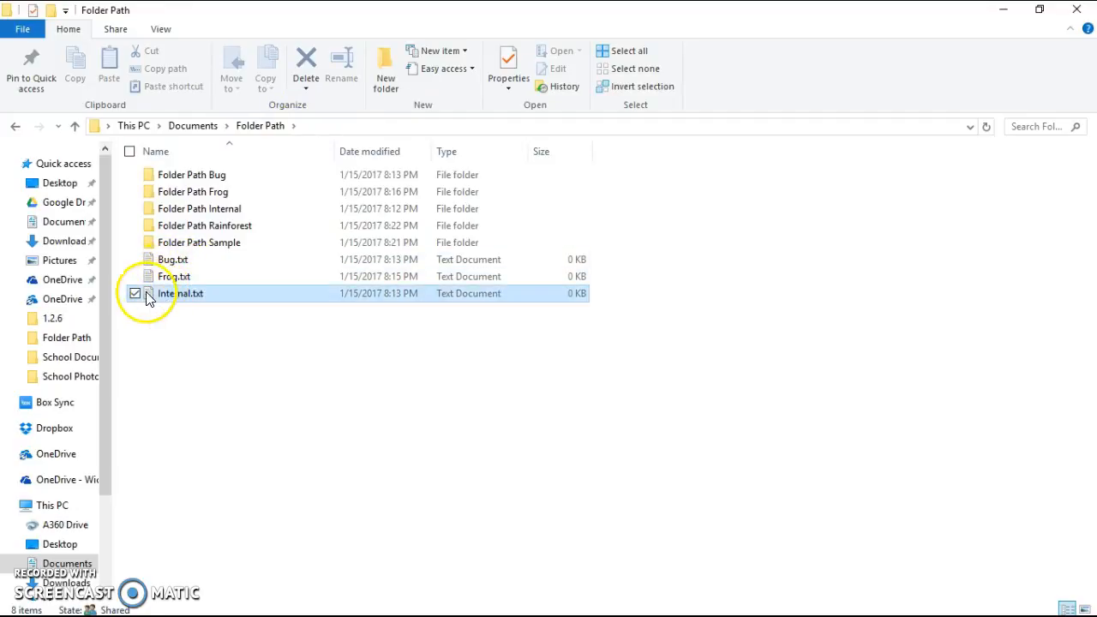
click(146, 357)
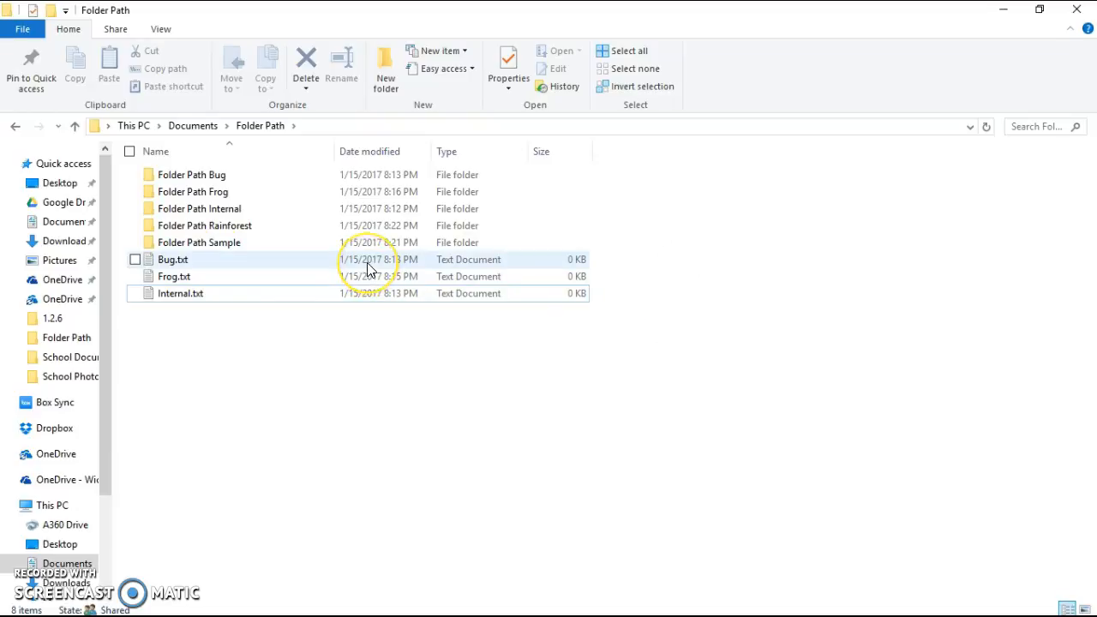
drag(368, 263, 322, 169)
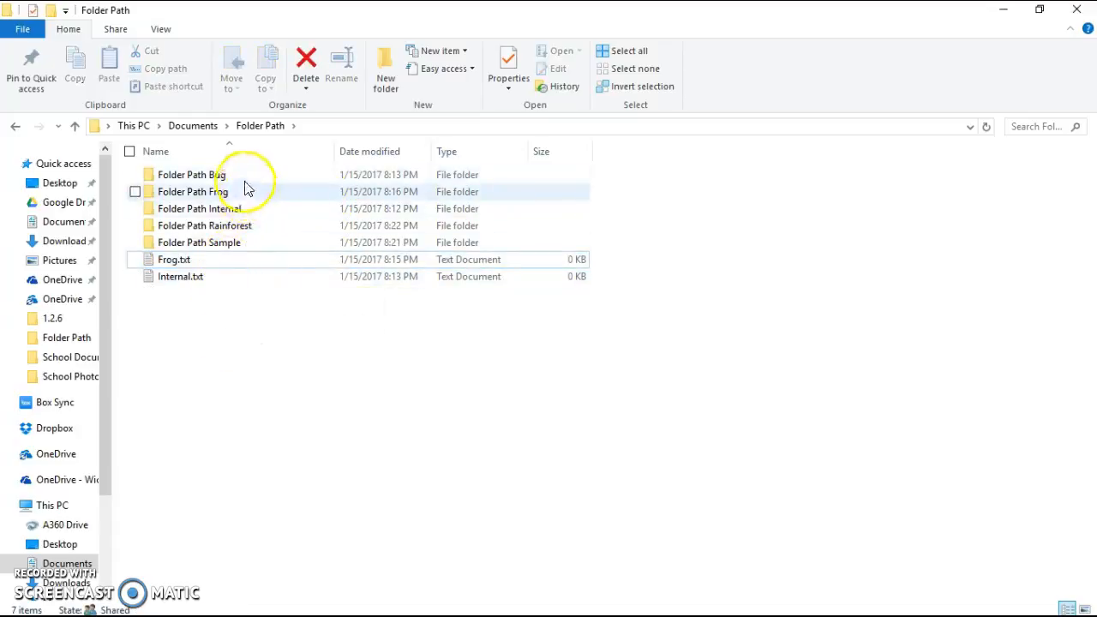
double_click(191, 177)
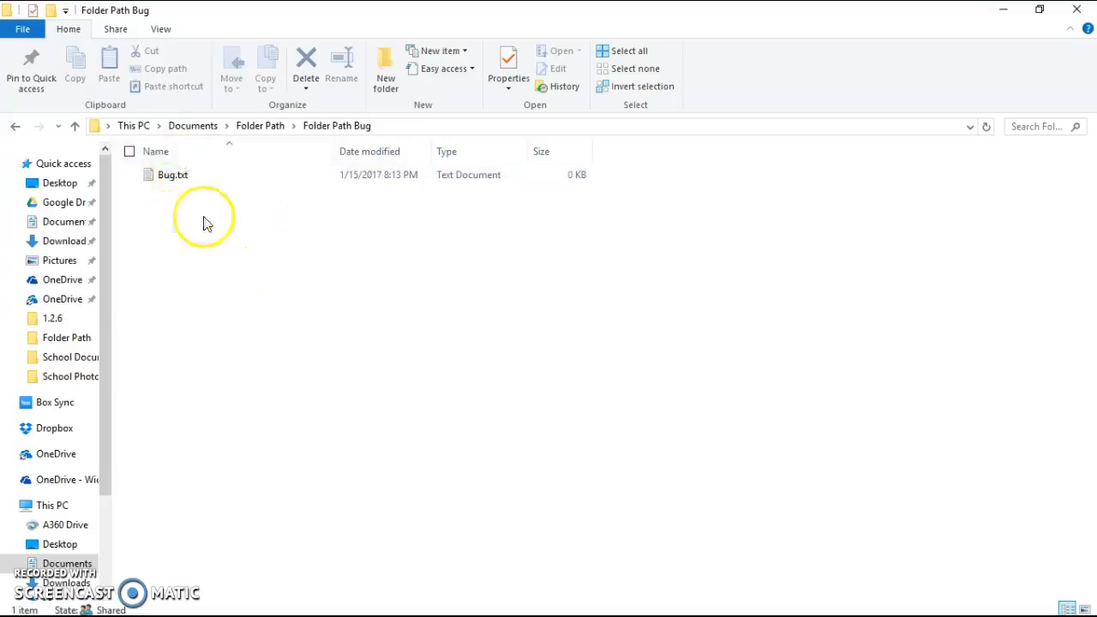
click(257, 129)
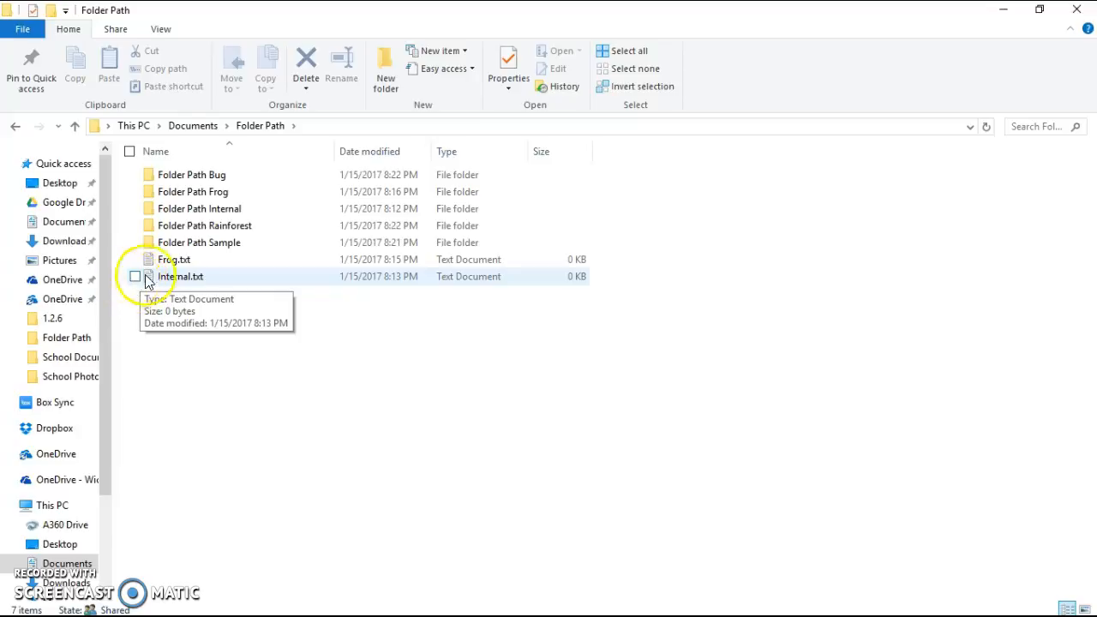
click(195, 281)
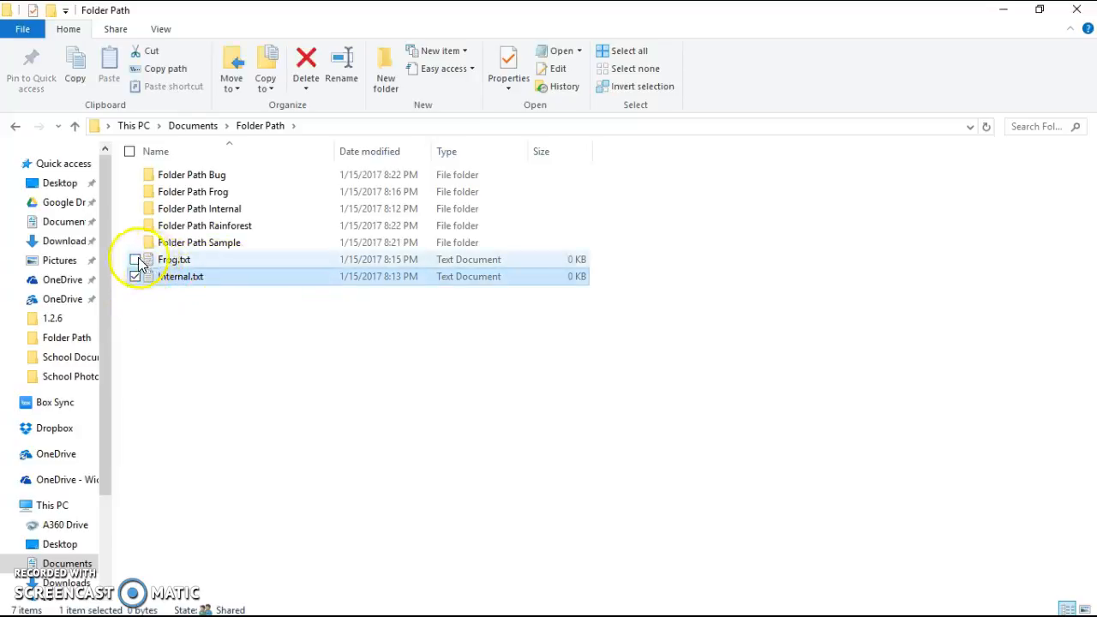
click(187, 327)
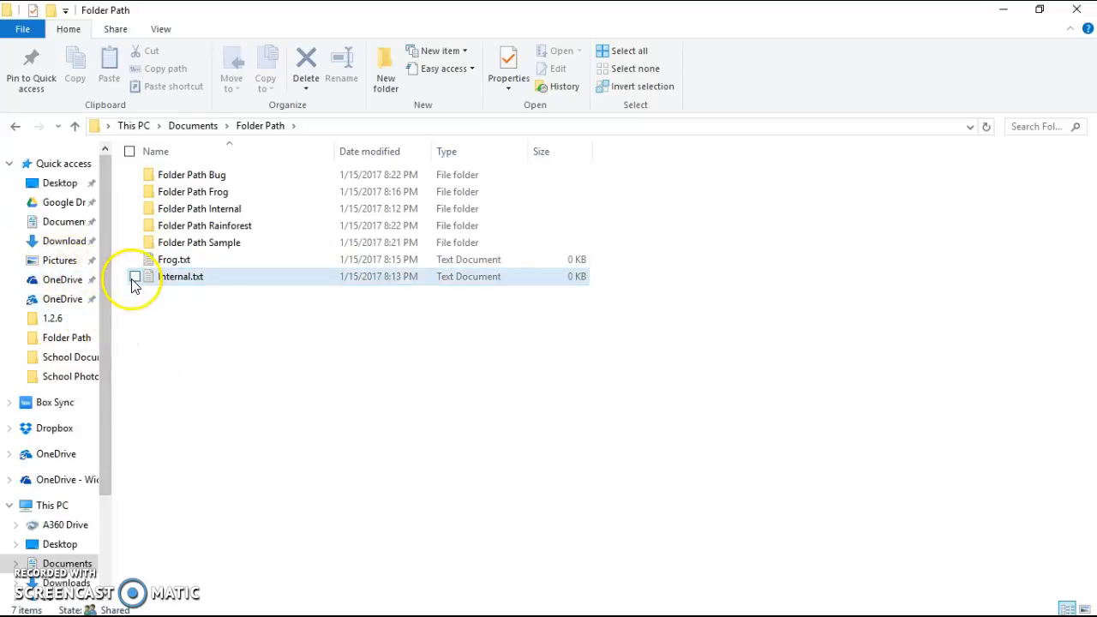
click(199, 277)
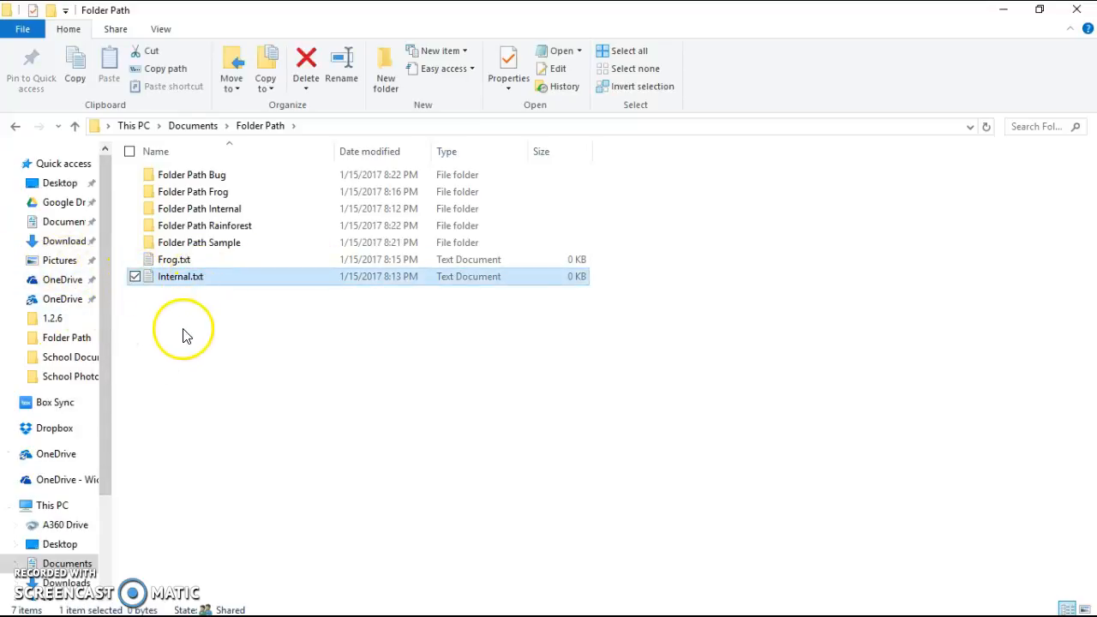
click(134, 260)
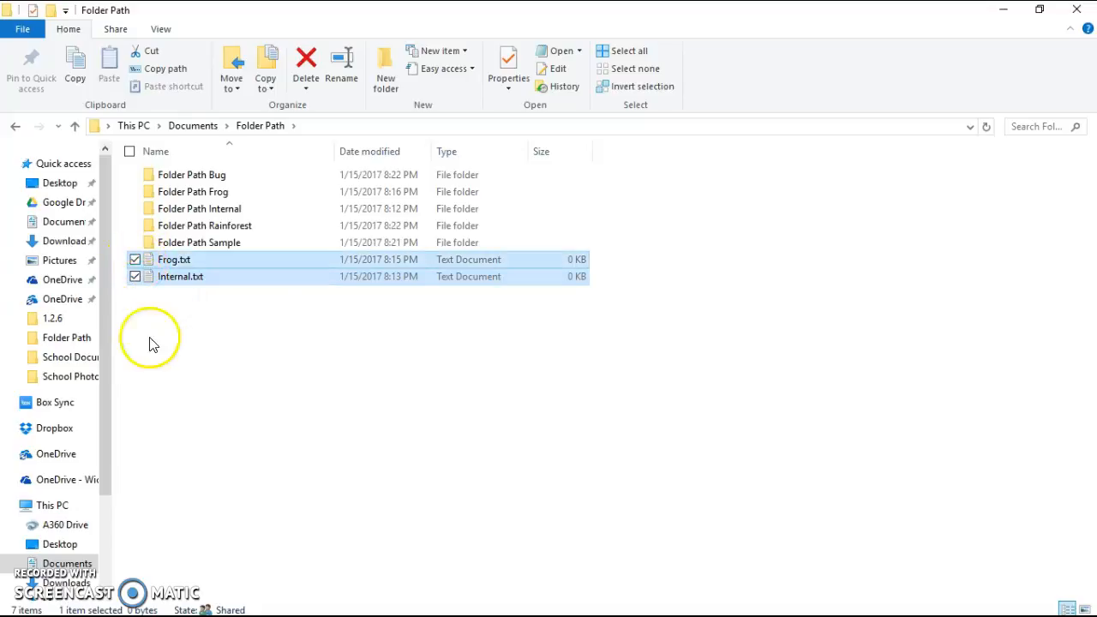
click(156, 374)
right_click(157, 390)
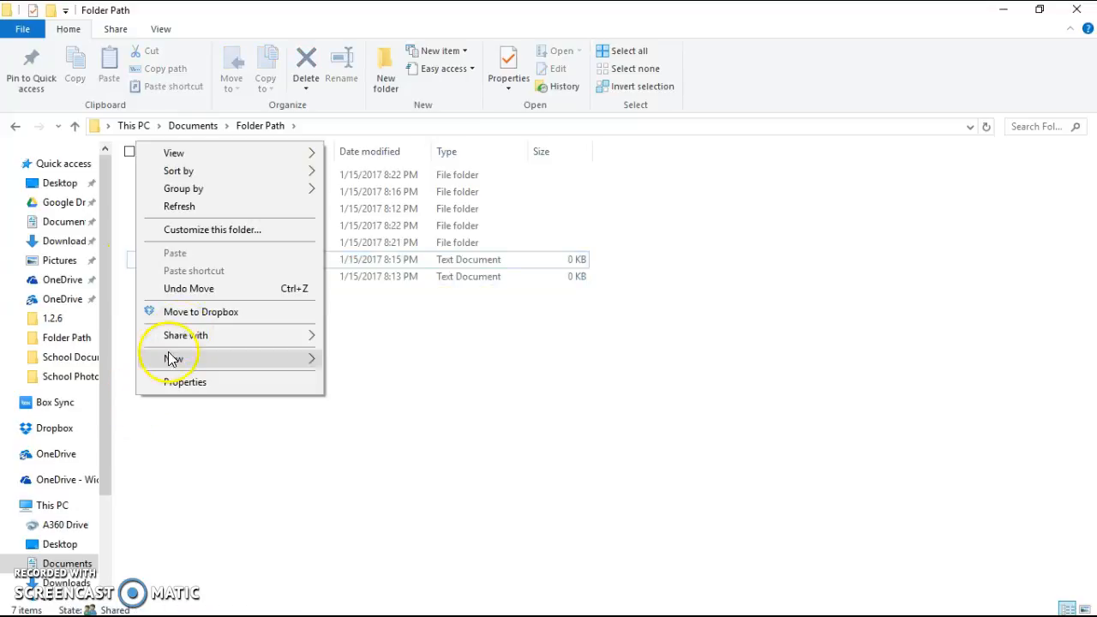
click(367, 343)
Cut Frog.txt and Internal.txt together from Folder Path and clear the selection
drag(210, 305, 142, 263)
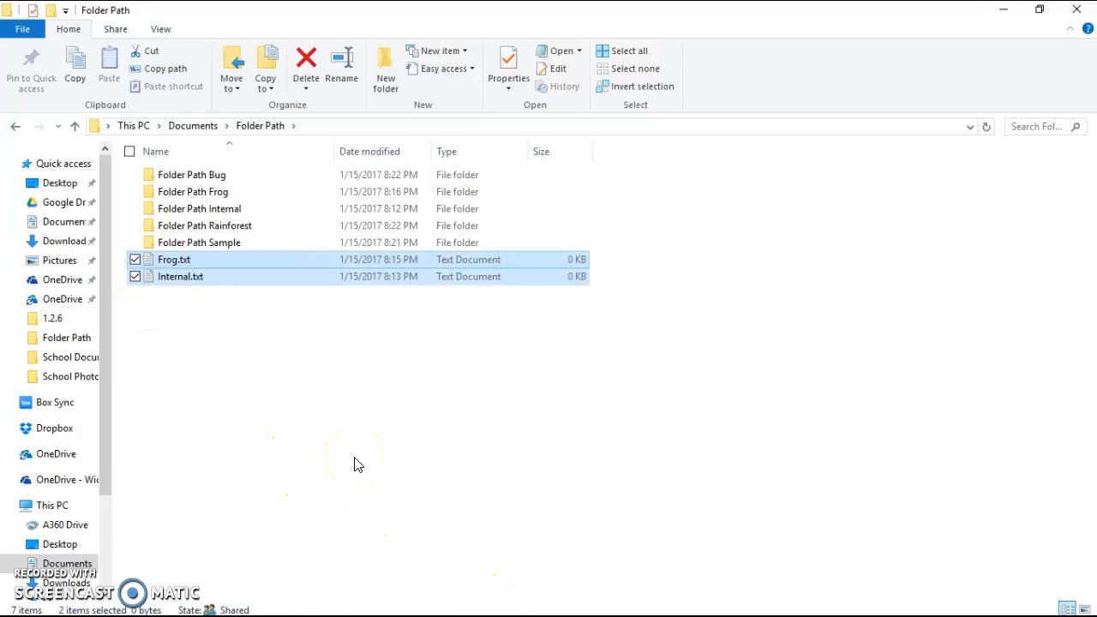
click(143, 57)
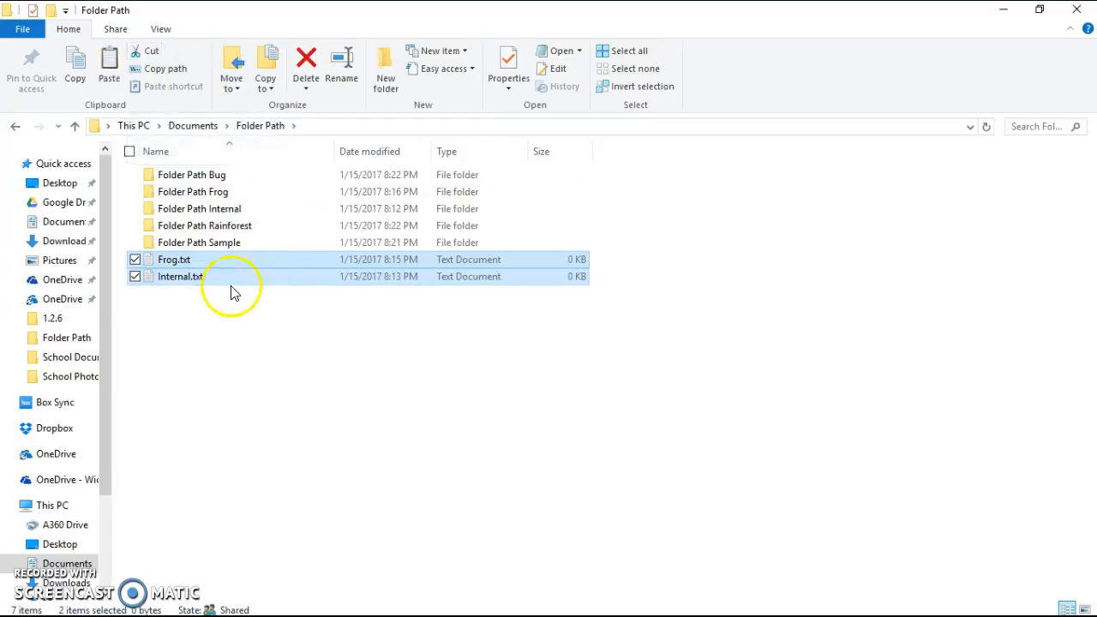
click(134, 260)
click(135, 277)
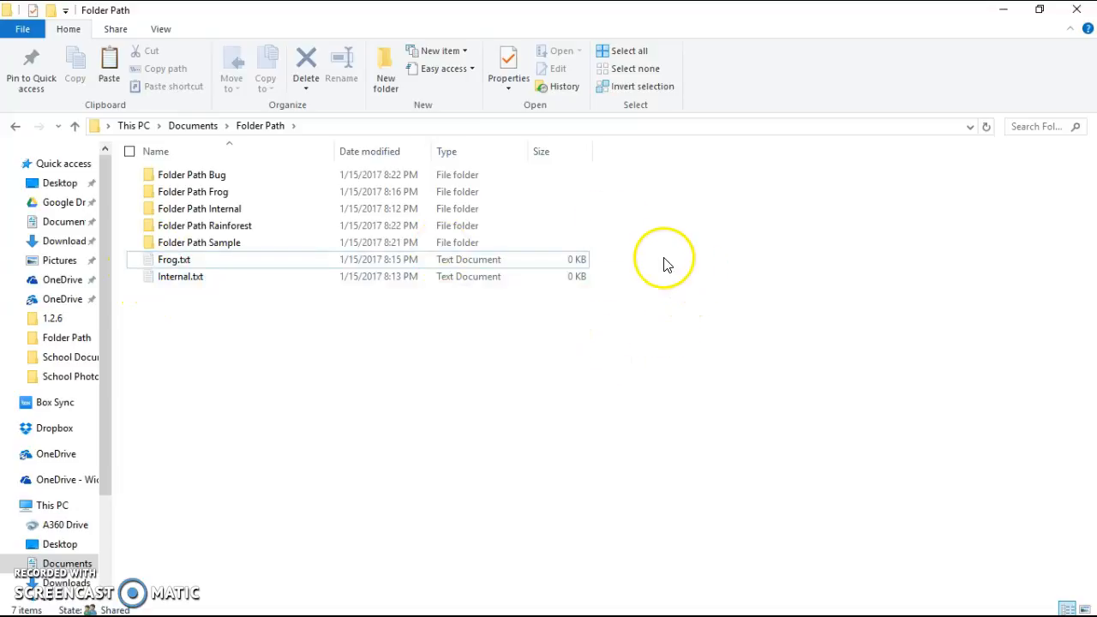
Open the Folder Path Internal folder to paste the cut text files there
double_click(331, 219)
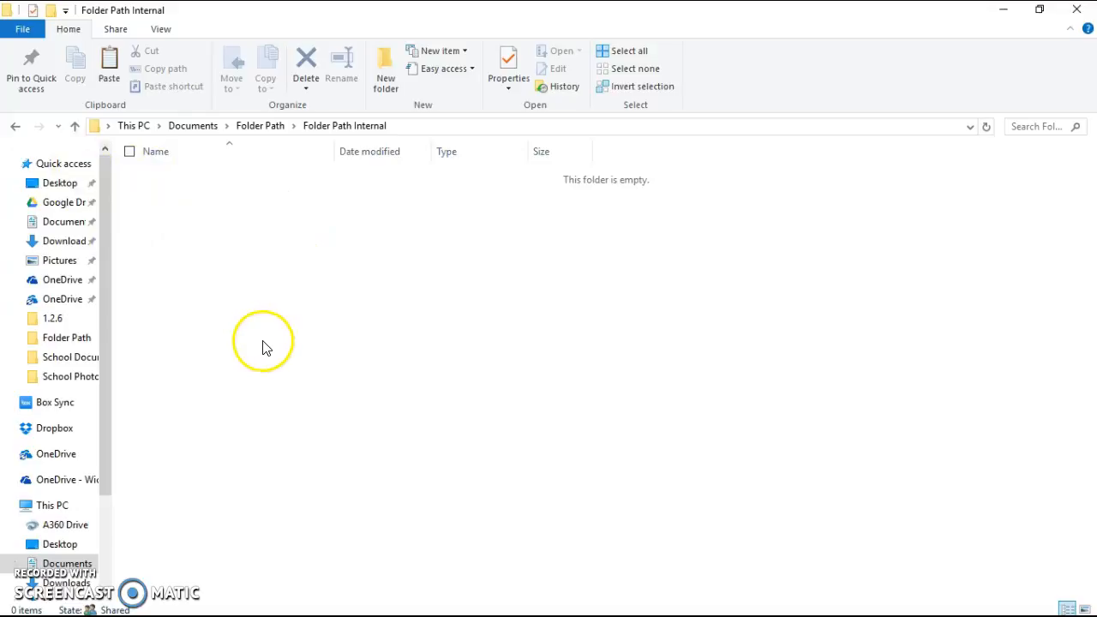
right_click(249, 200)
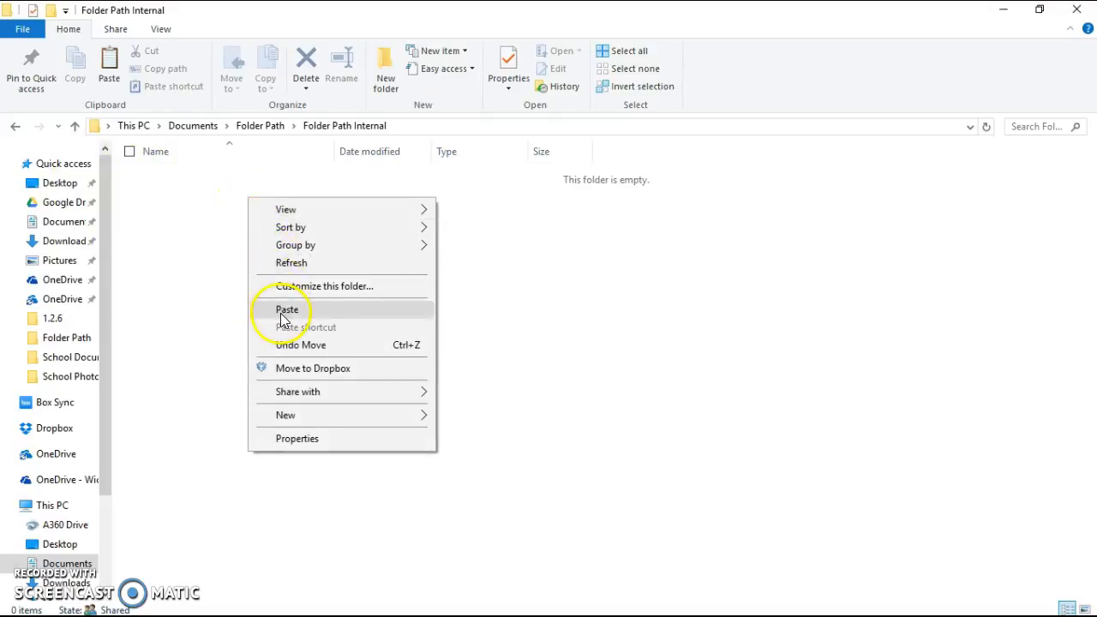
click(142, 215)
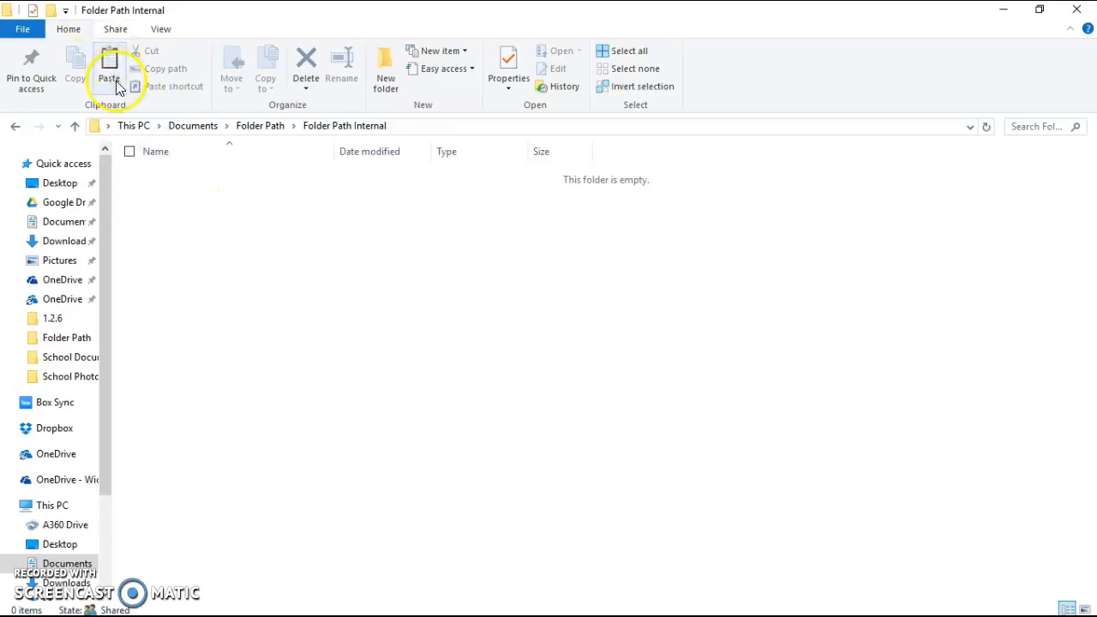